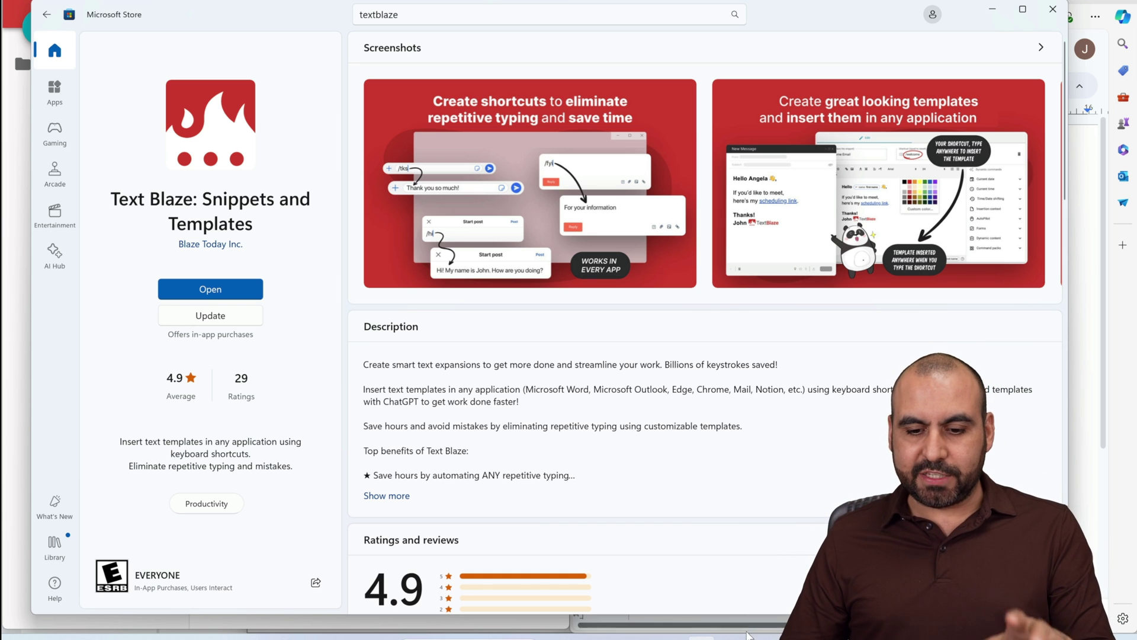
- Bring up OneNote from the taskbar on an untitled page
left_click(760, 636)
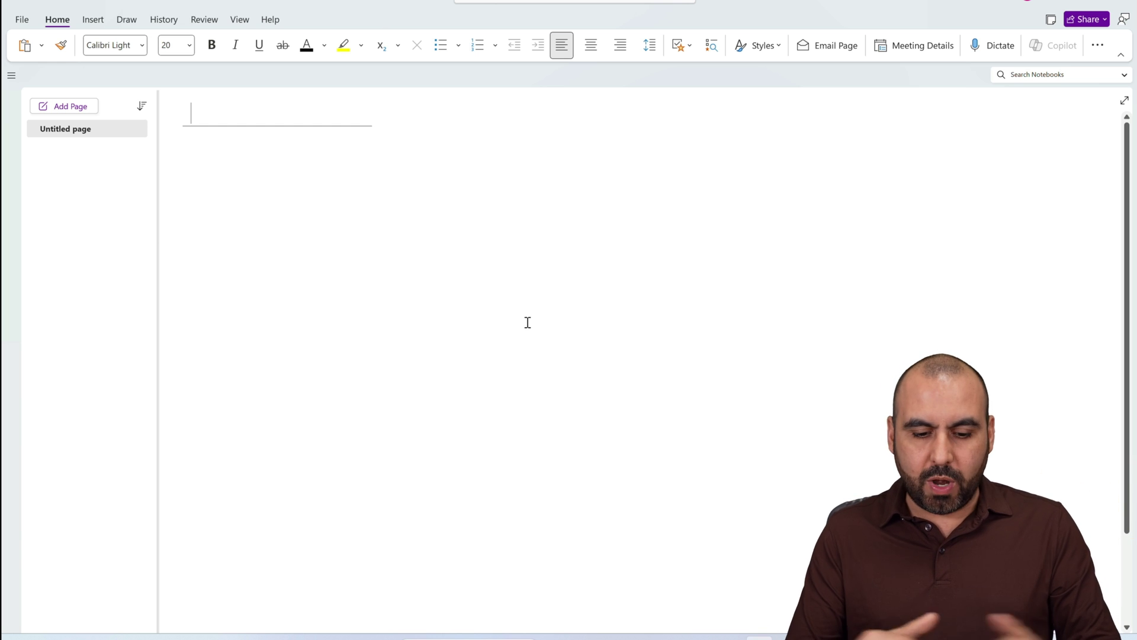
- Type /date in OneNote to insert the date snippet, then open a blank WordPad document
type("/dates and times here: https://blaze.today/commands/time/")
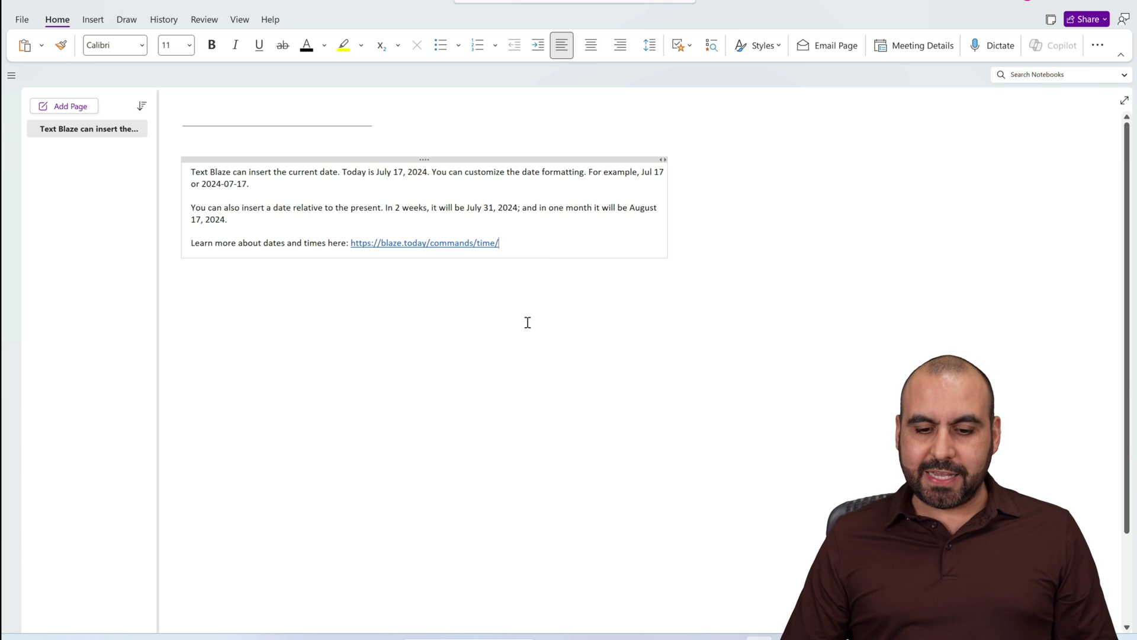
left_click(672, 637)
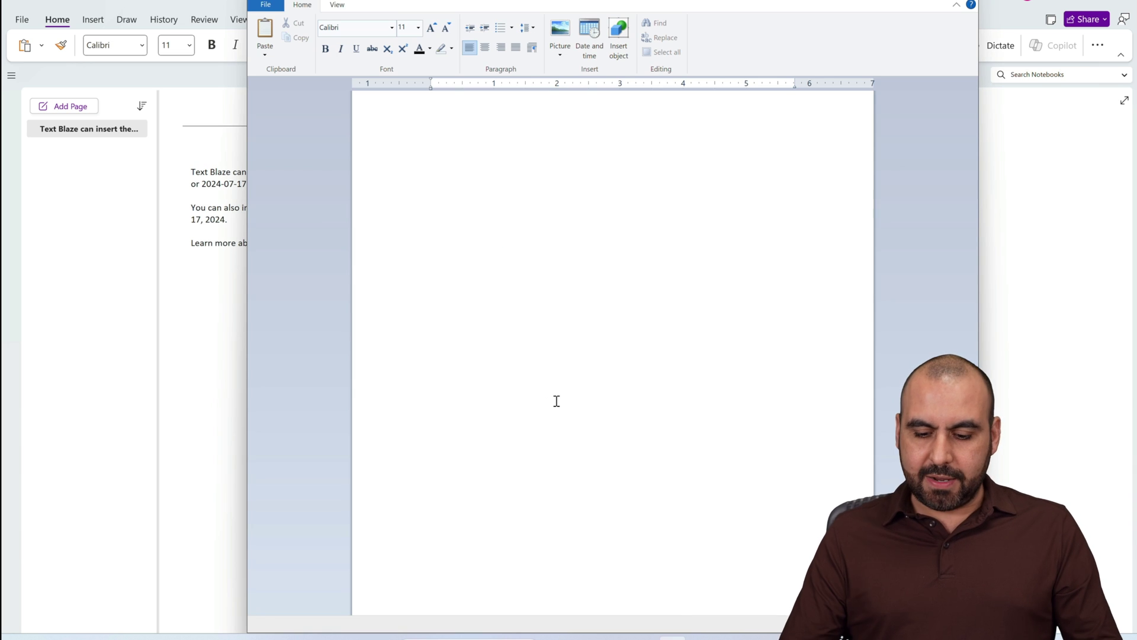
- Type /date in the WordPad document to expand the date snippet, followed by /email
type("/date. Today is July 17, 2024. You can customize the date")
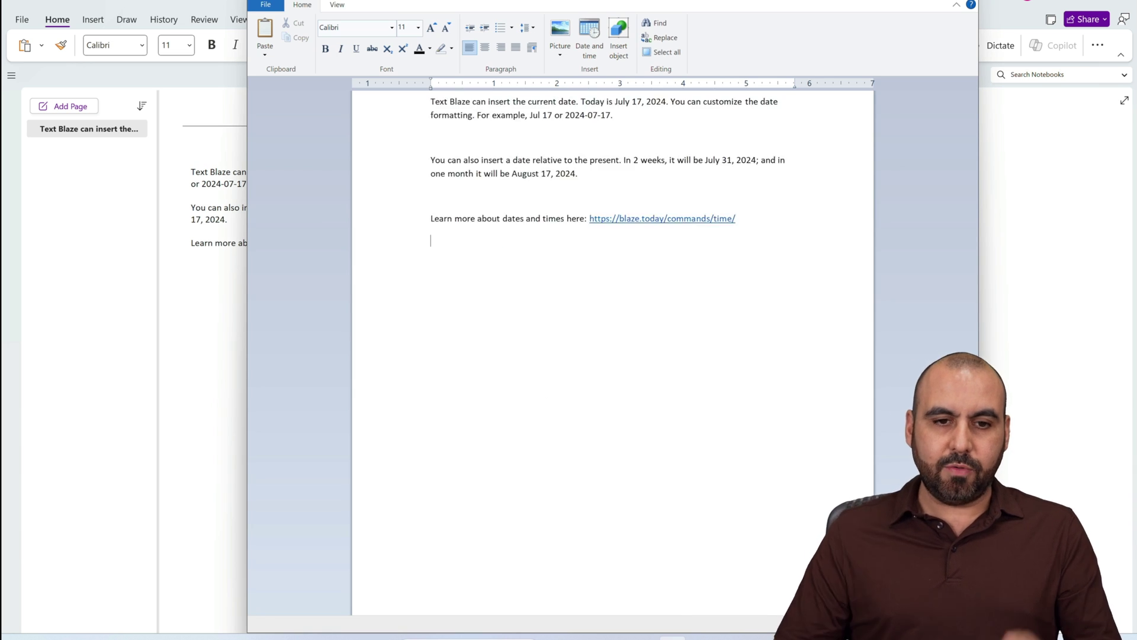
type("/email")
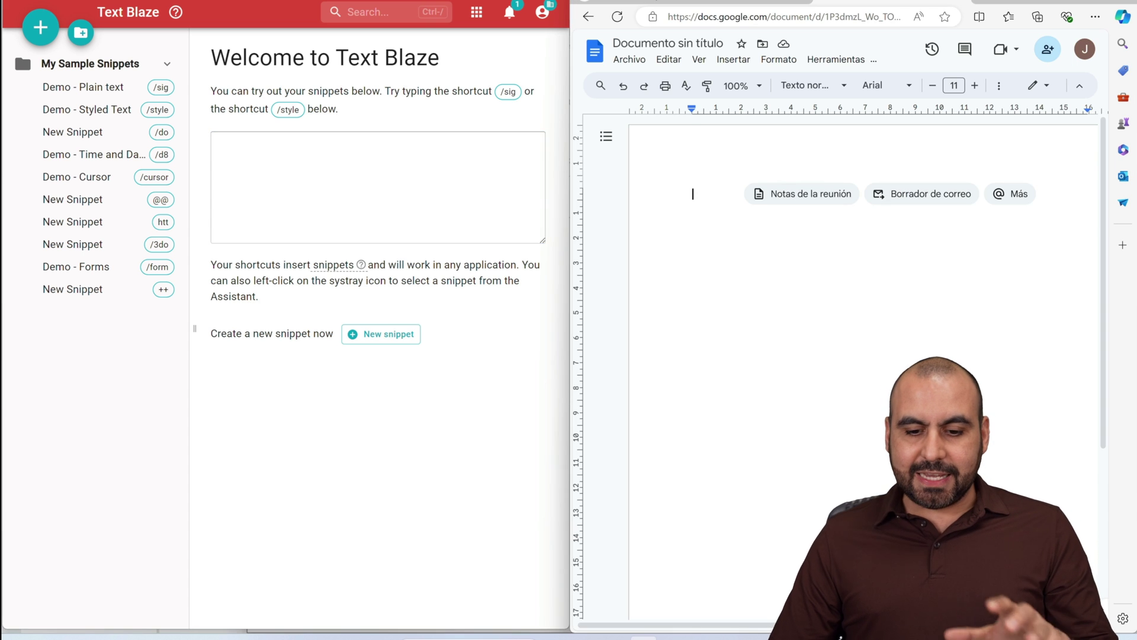
- Place the Text Blaze editor on the left beside the empty Google Doc on the right
left_click(729, 638)
mouse_move(701, 638)
left_click(701, 577)
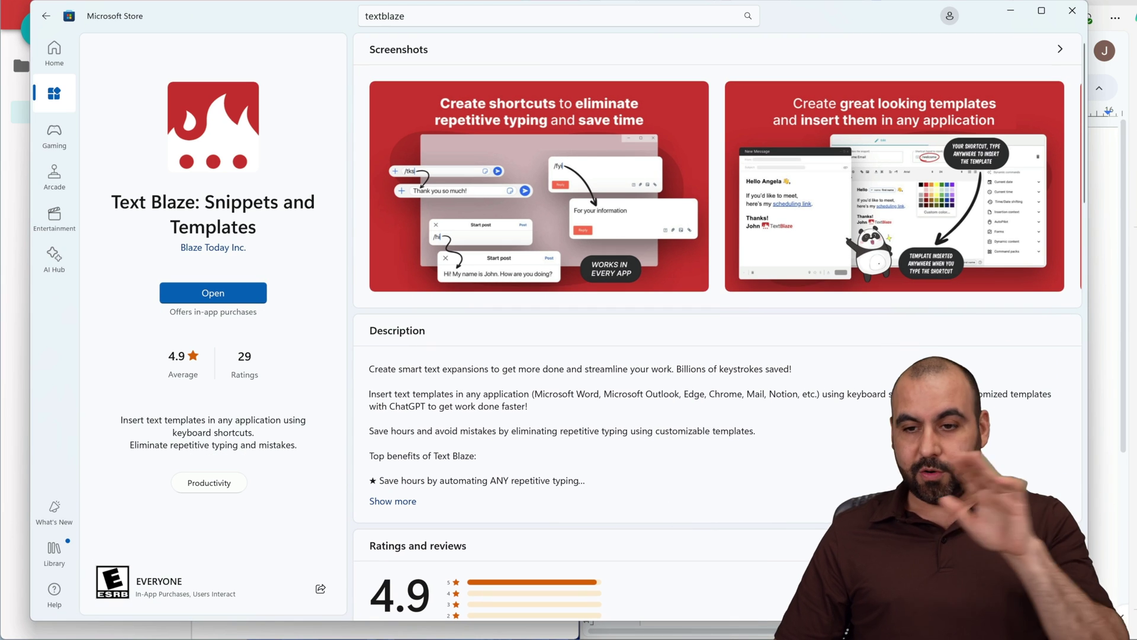
left_click(1133, 341)
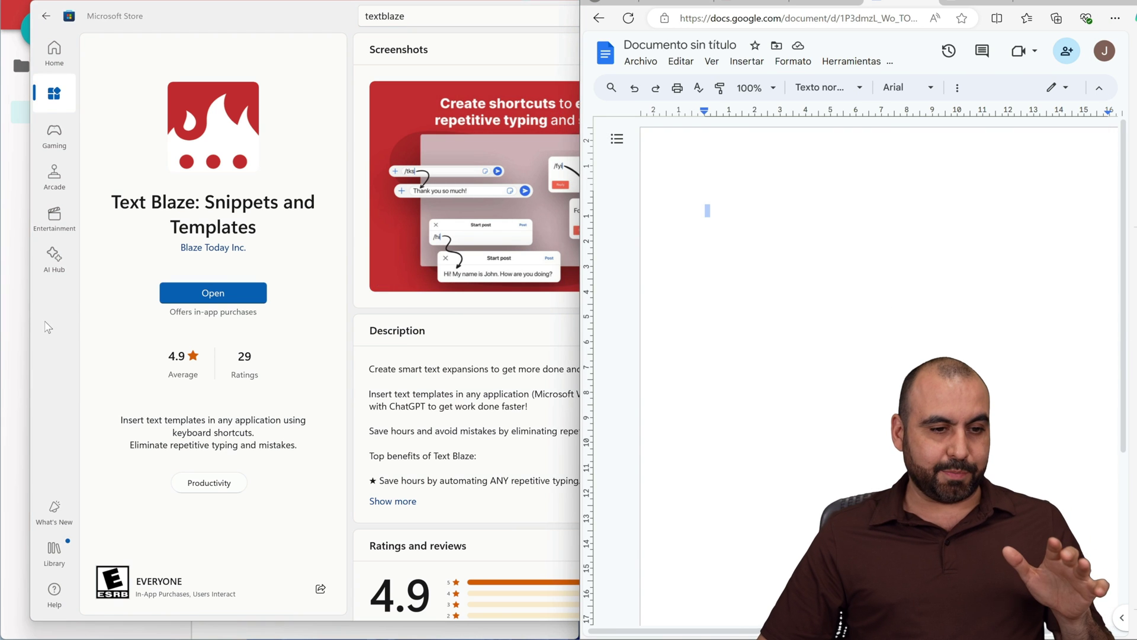
left_click(13, 298)
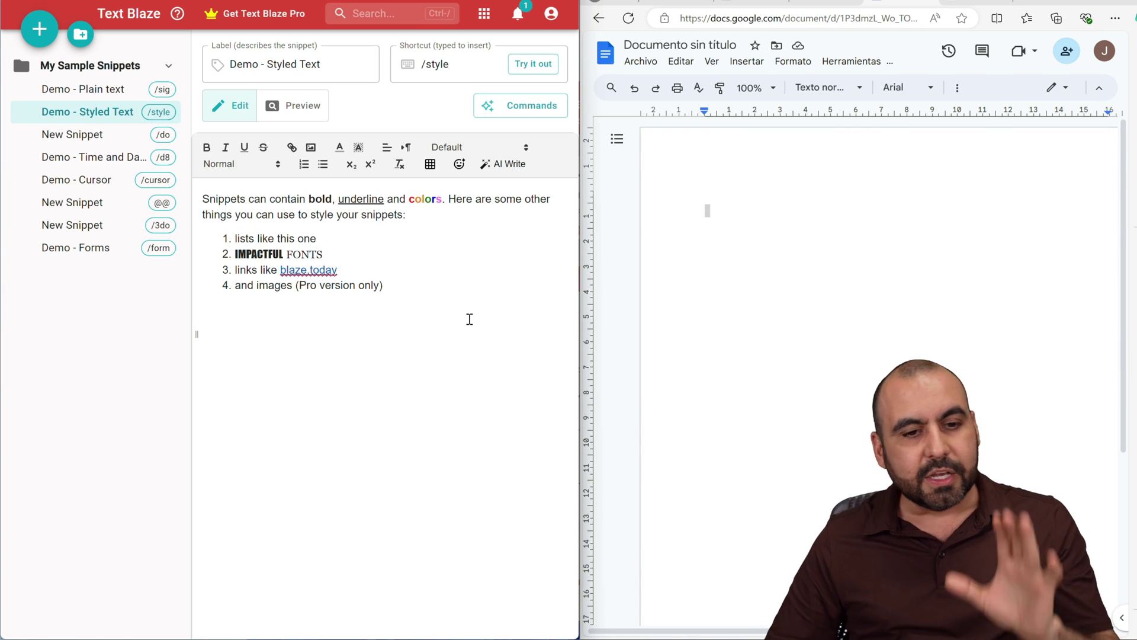
- Open the Demo - Plain text snippet and review its /sig shortcut and three-line signature
left_click(116, 93)
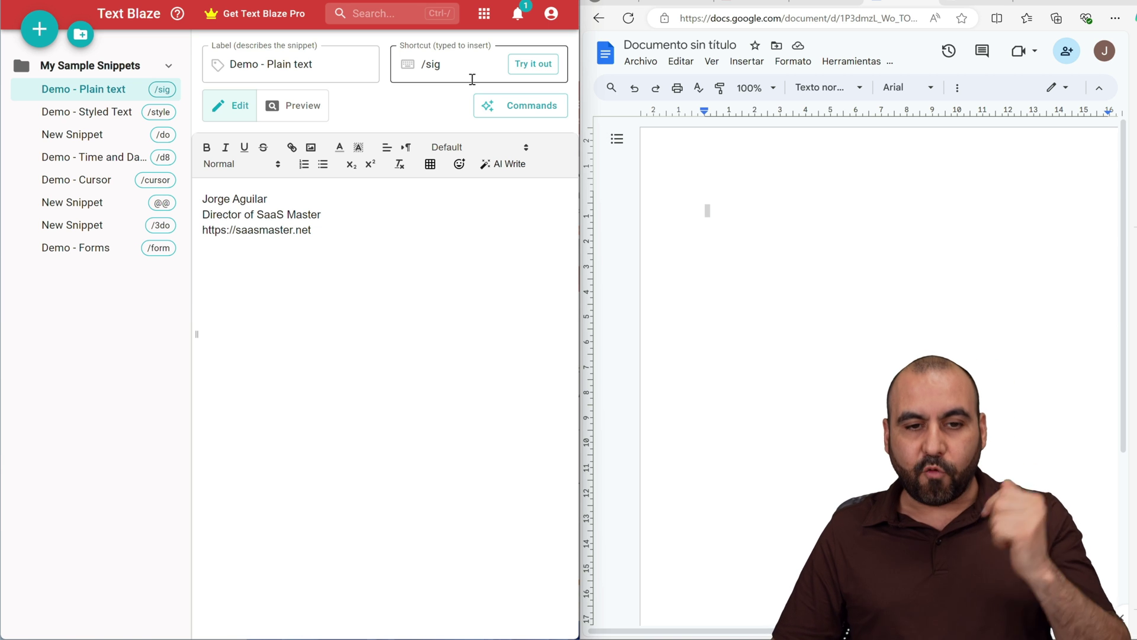
left_click_drag(459, 66, 420, 67)
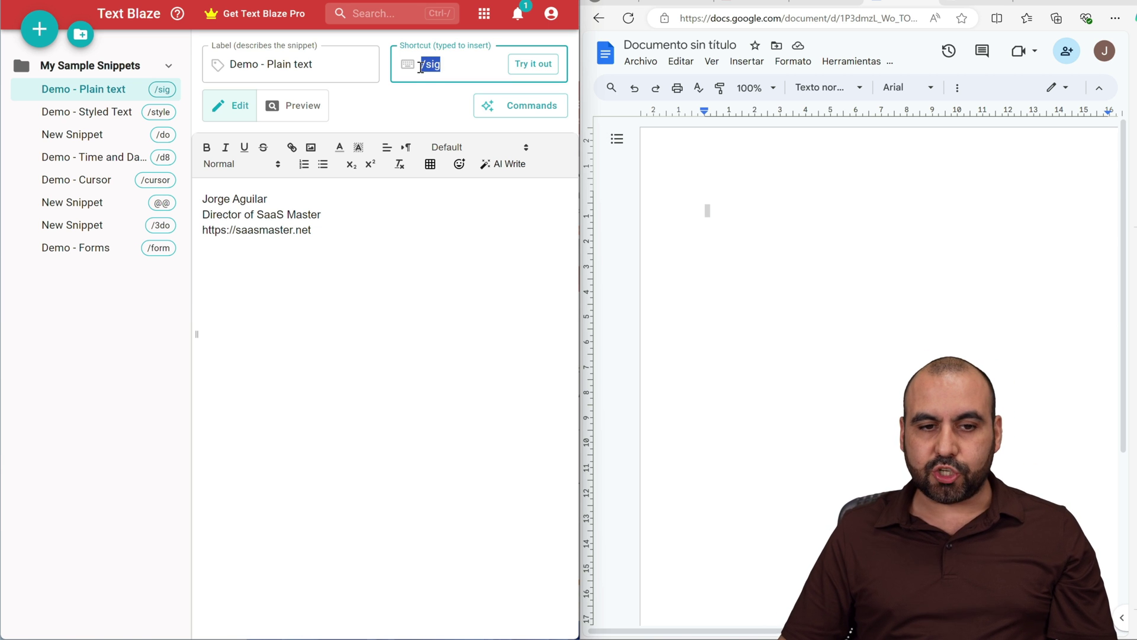
left_click_drag(202, 197, 334, 250)
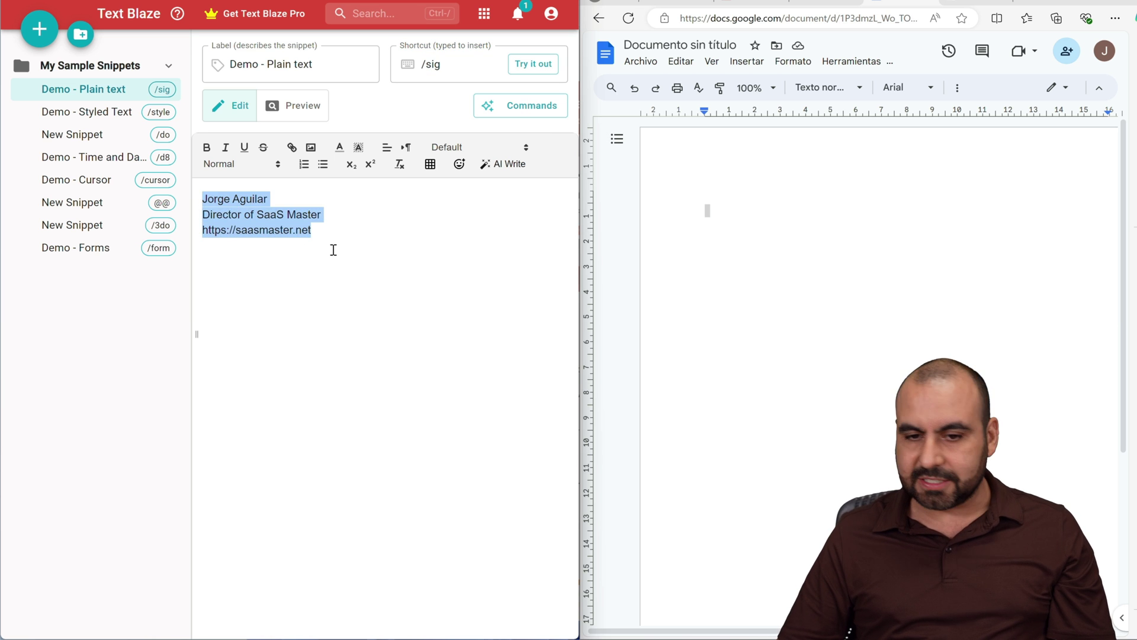
- Expand /sig in the Google Doc, then delete the inserted signature
left_click(825, 271)
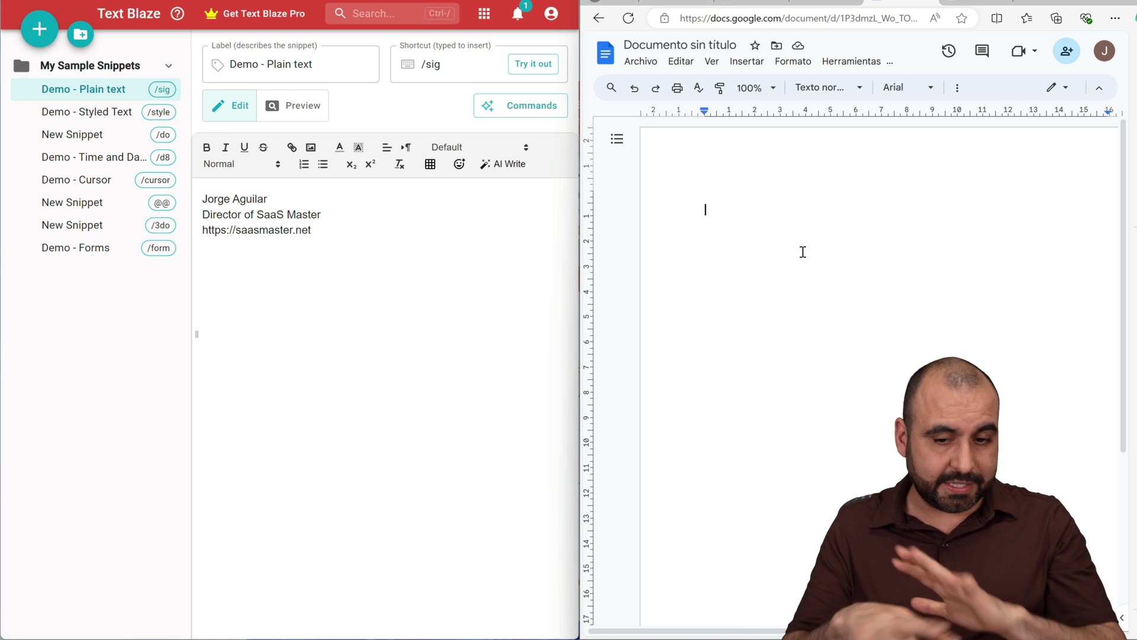
type("/sig")
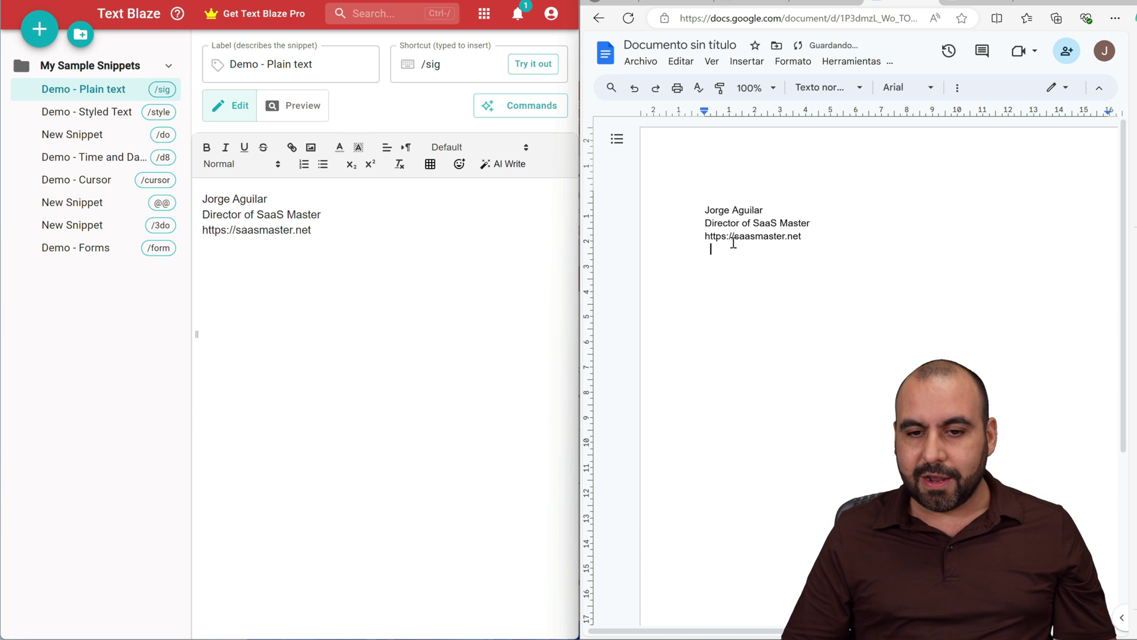
left_click_drag(733, 244, 694, 205)
key("BackSpace")
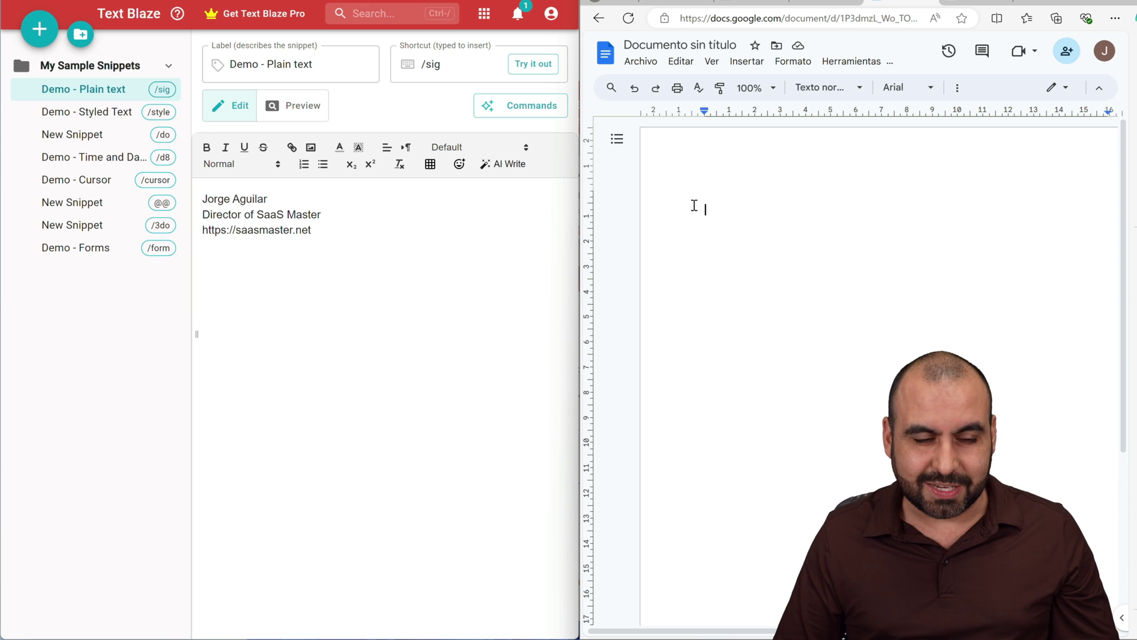
left_click(94, 112)
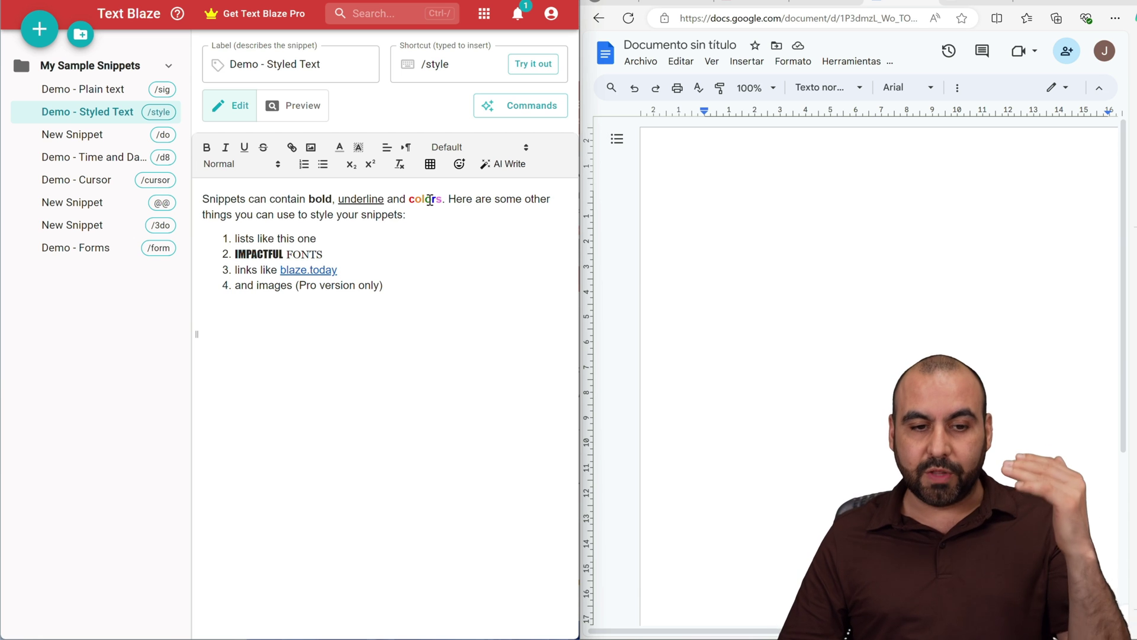
- Expand /style in the Google Doc, then delete the inserted styled text
left_click(821, 243)
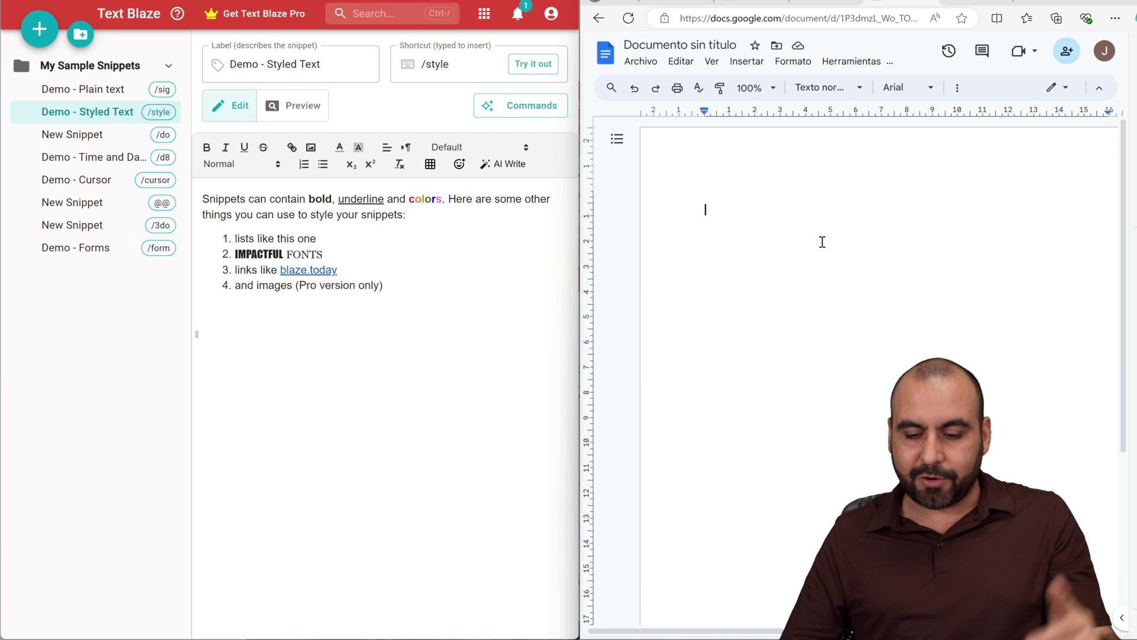
type("/style your snippets:")
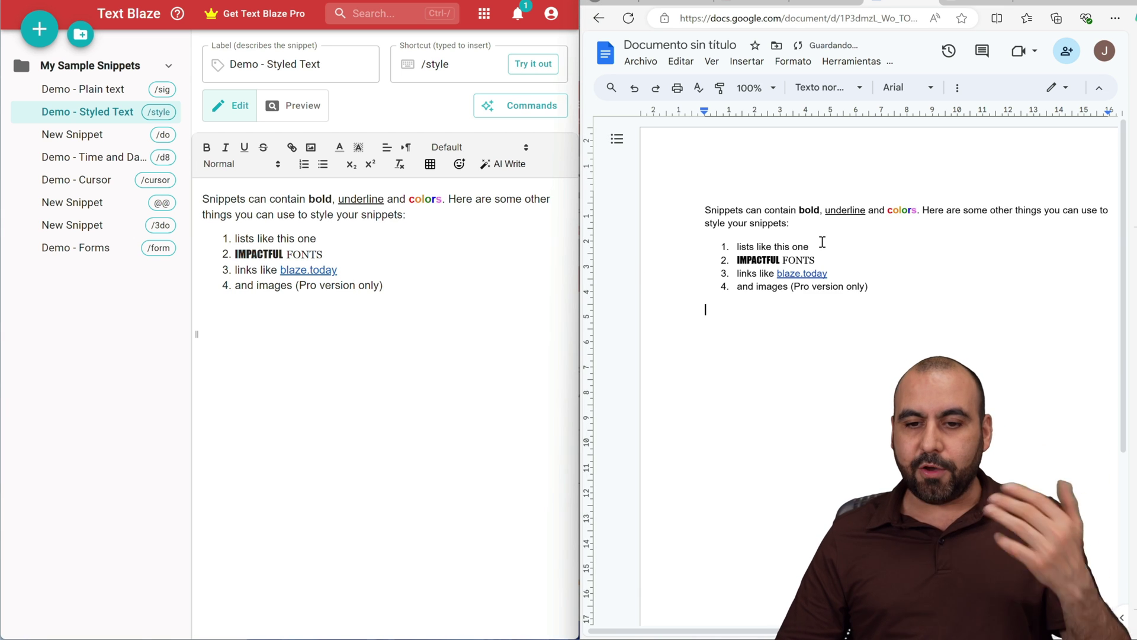
left_click_drag(833, 396, 678, 193)
key("BackSpace")
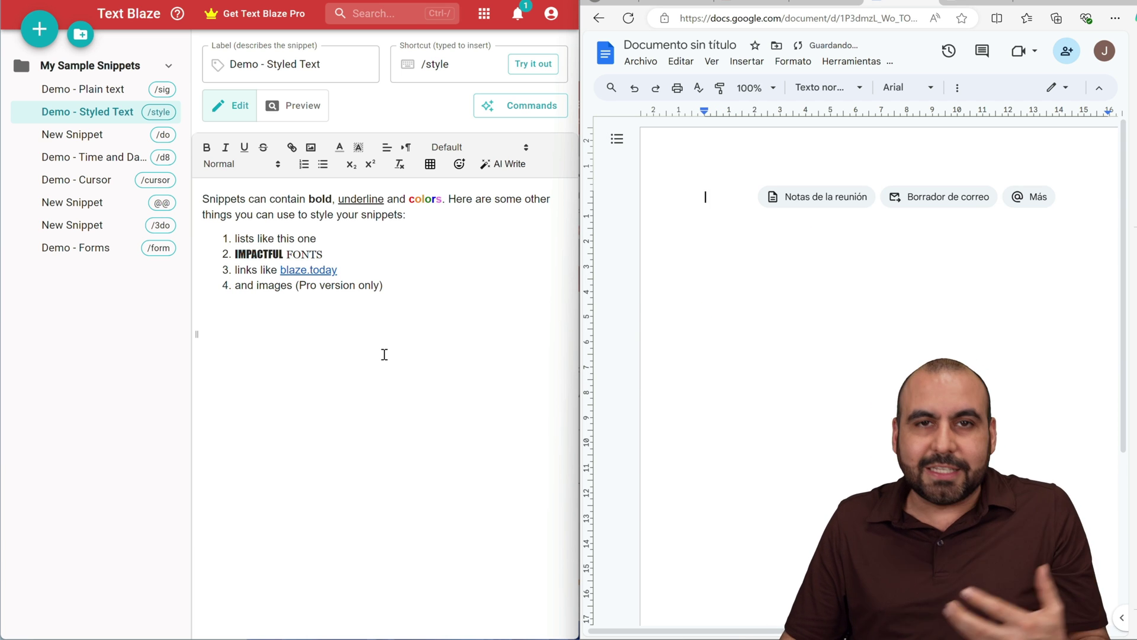
- Select the Styled Text snippet body, then open the Demo - Time and Dates snippet
left_click(367, 320)
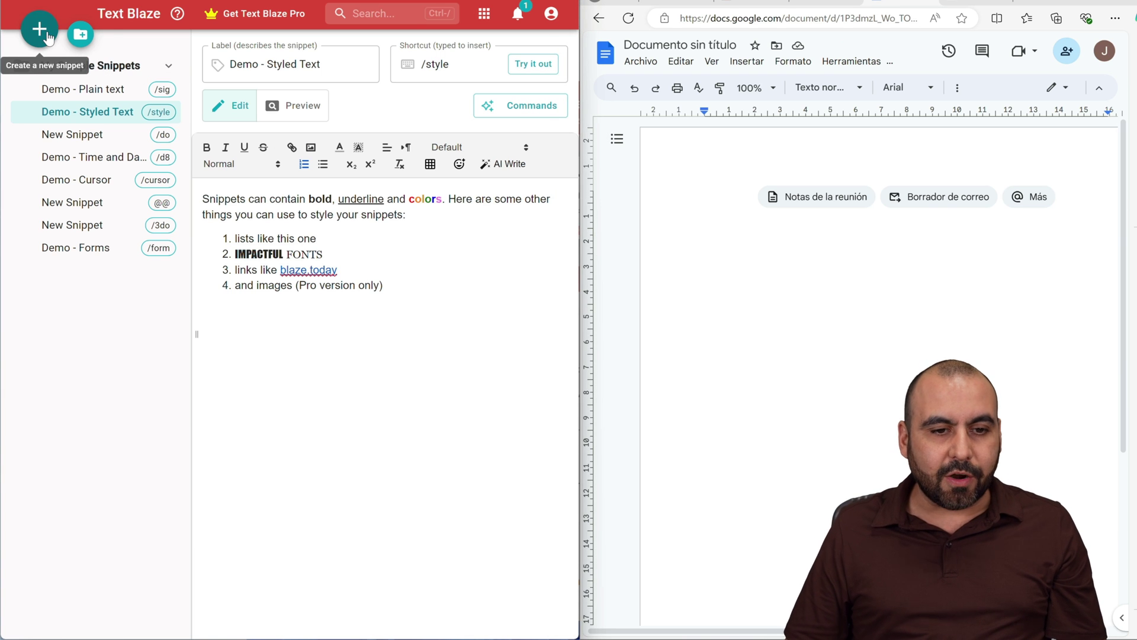
left_click_drag(429, 307, 205, 187)
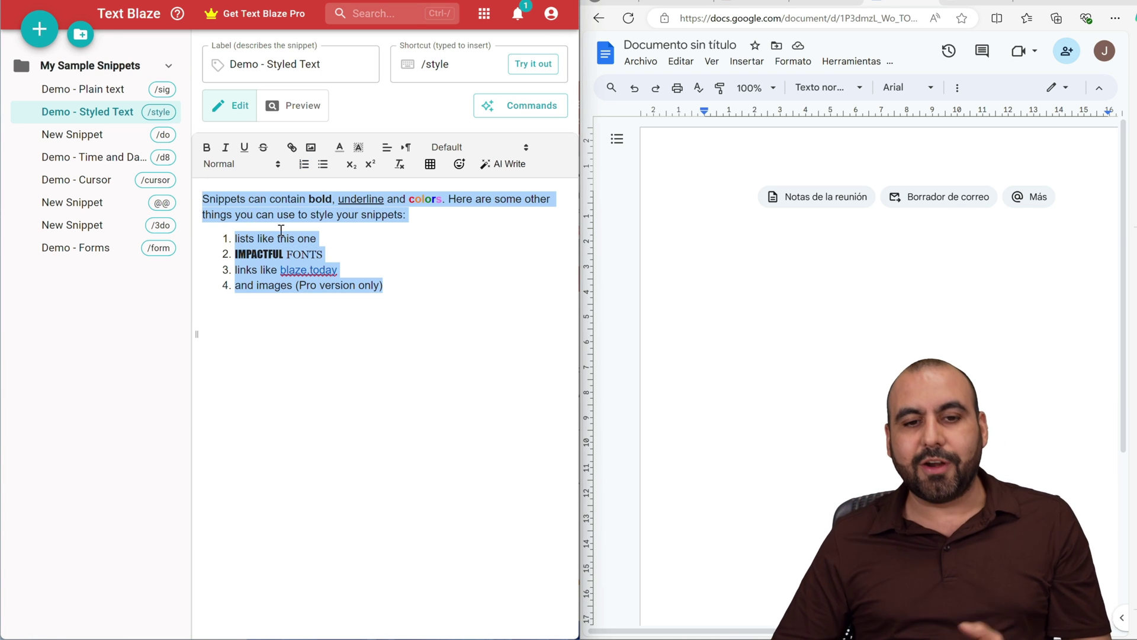
left_click(388, 352)
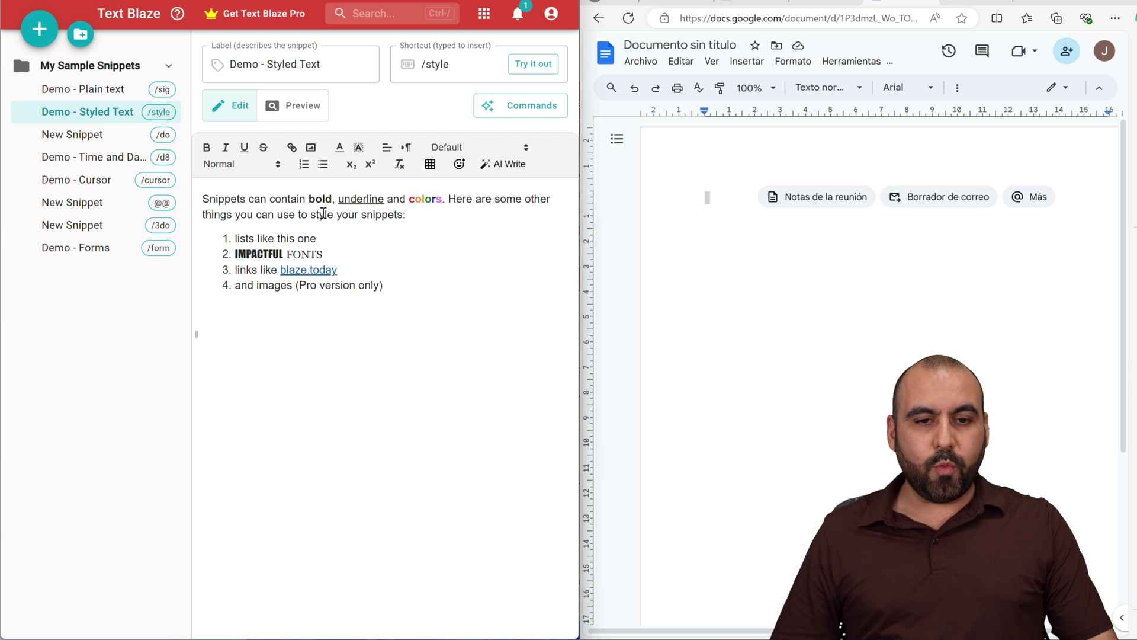
left_click(102, 161)
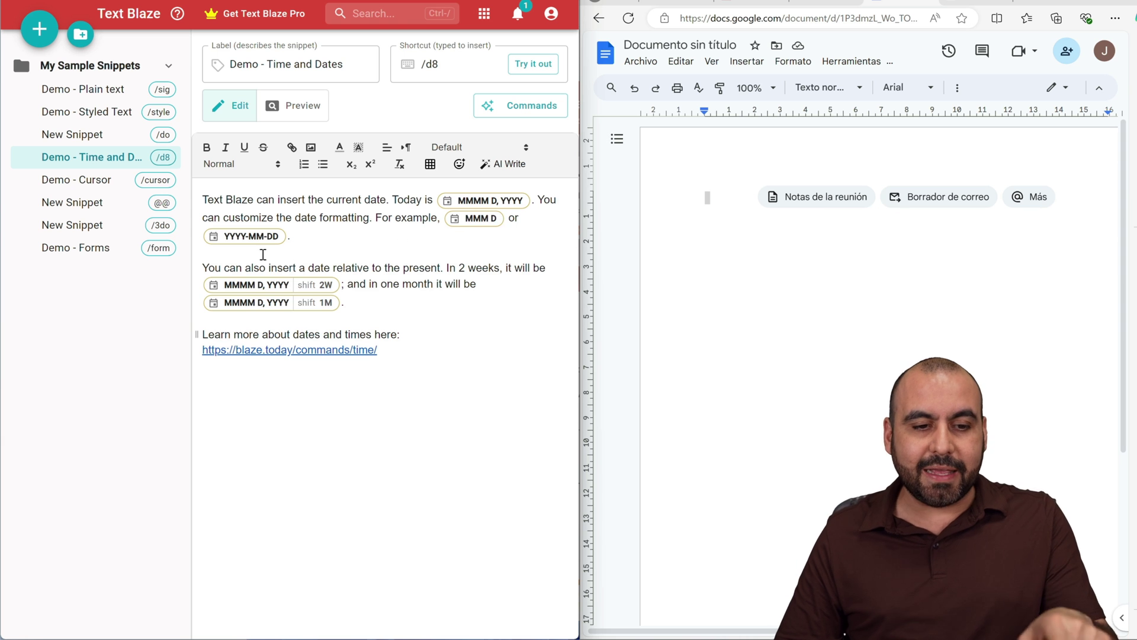
left_click(728, 264)
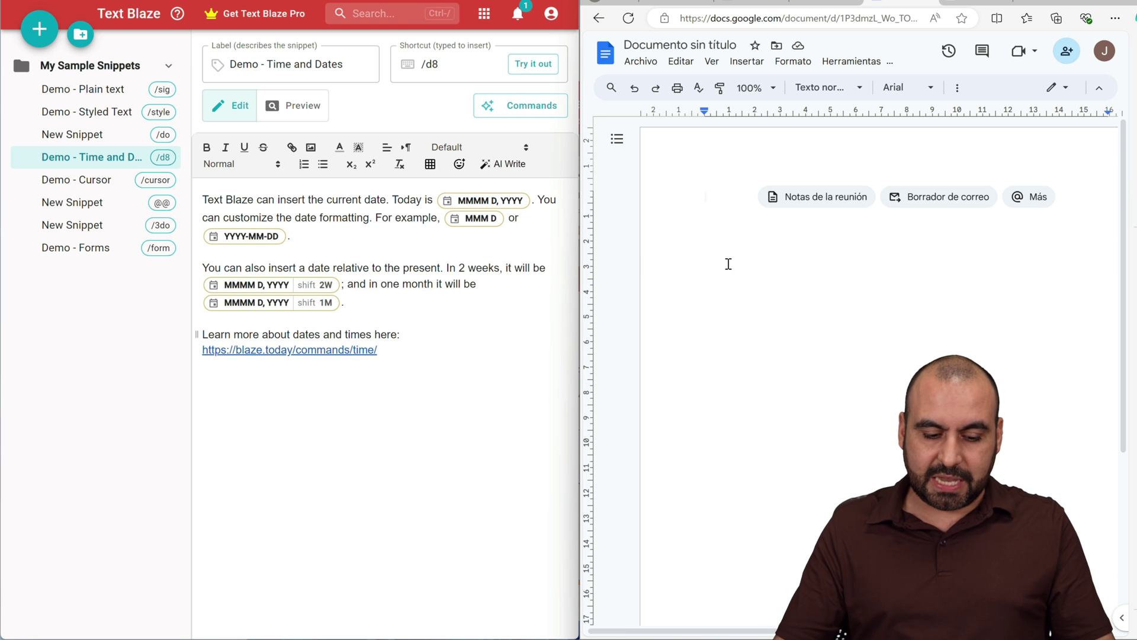
type("/d8")
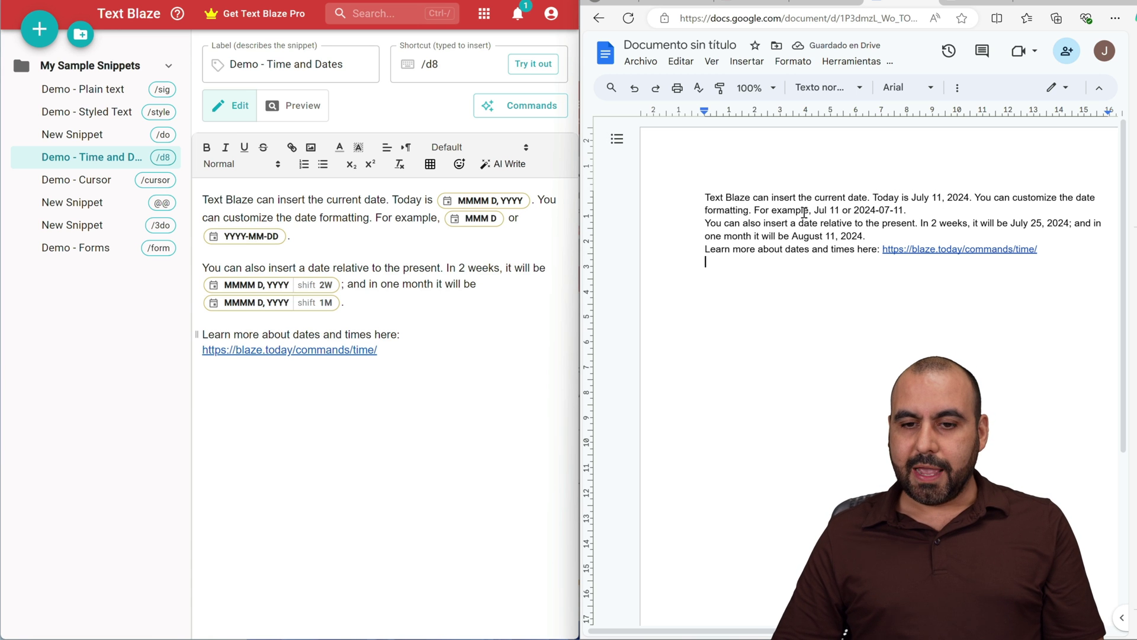
left_click_drag(813, 209, 904, 210)
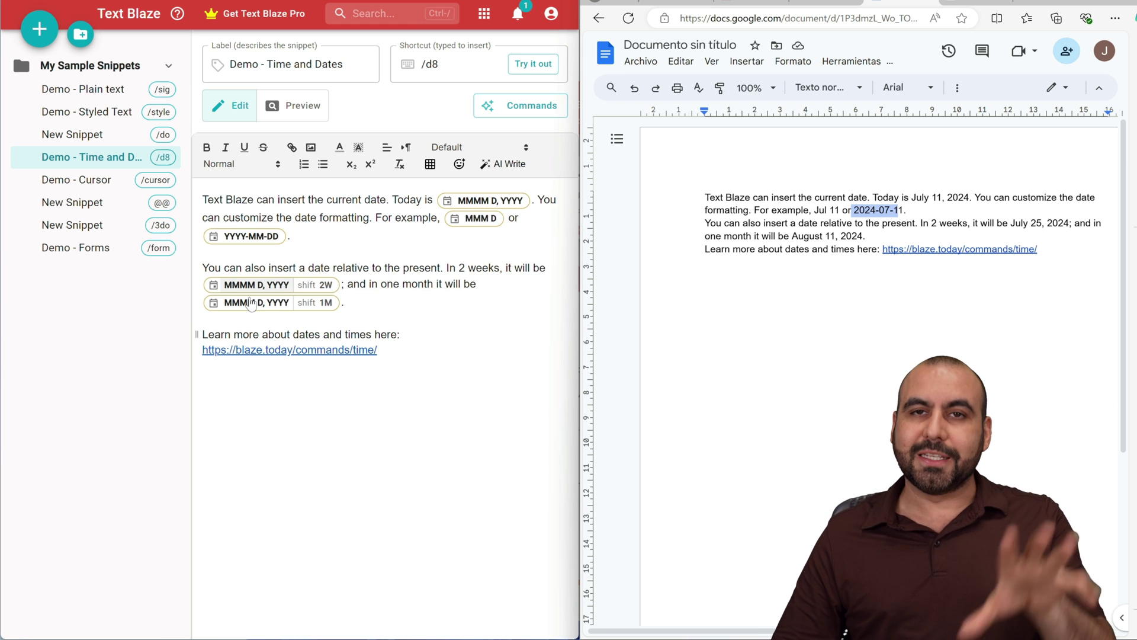
key("ctrl+a")
key("BackSpace")
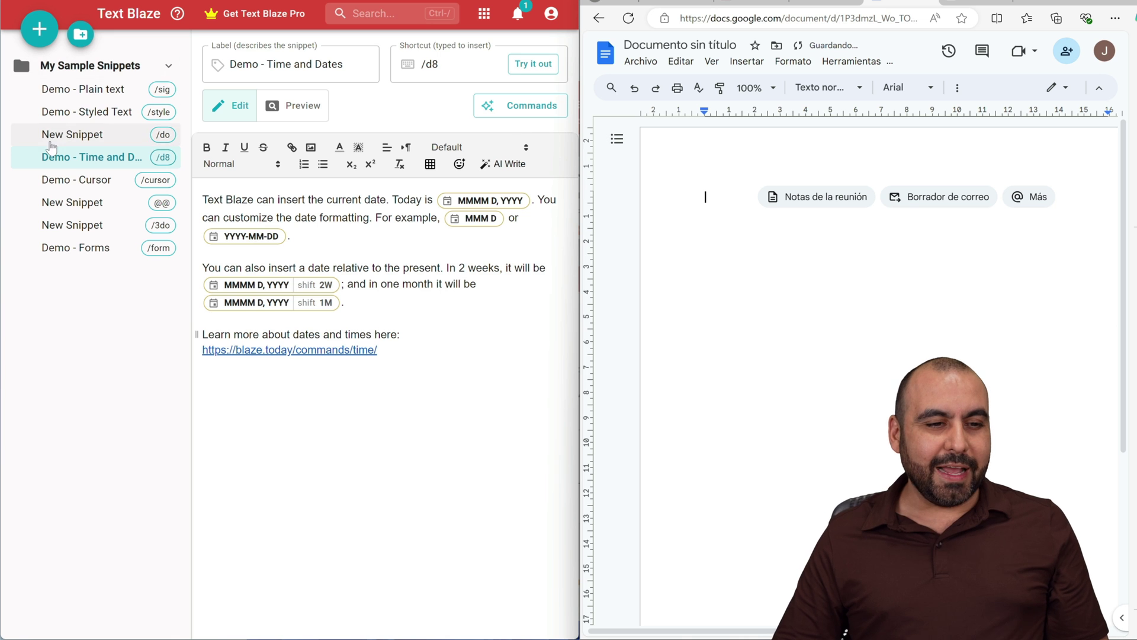
- Open Demo - Cursor and expand /cursor in the Doc, typing test text at the caret
left_click(97, 182)
left_click(368, 236)
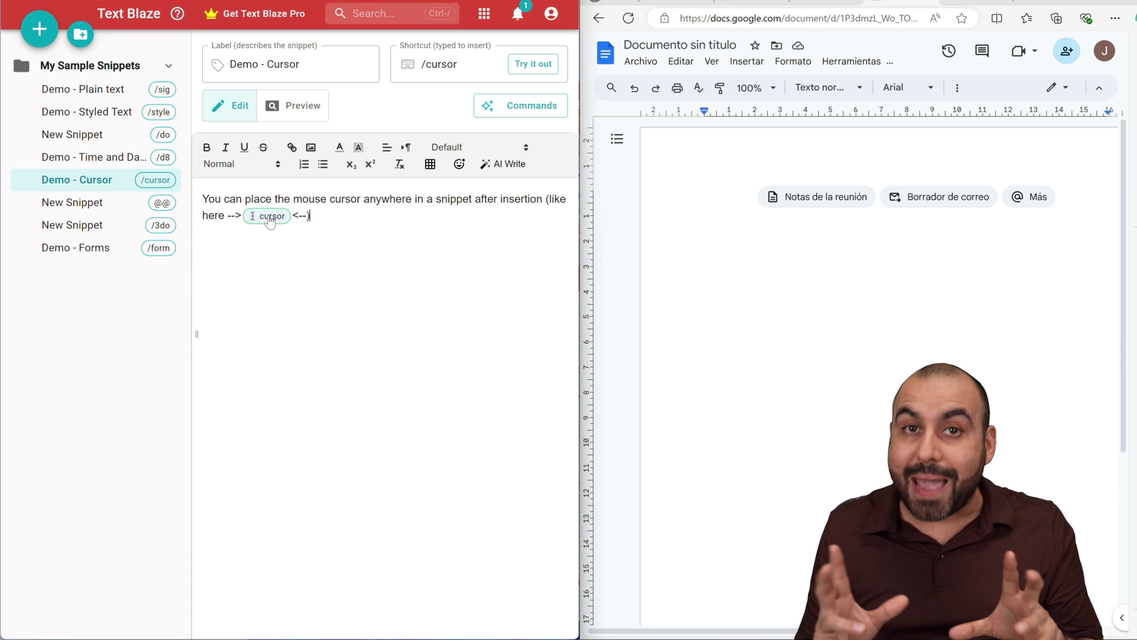
left_click(787, 271)
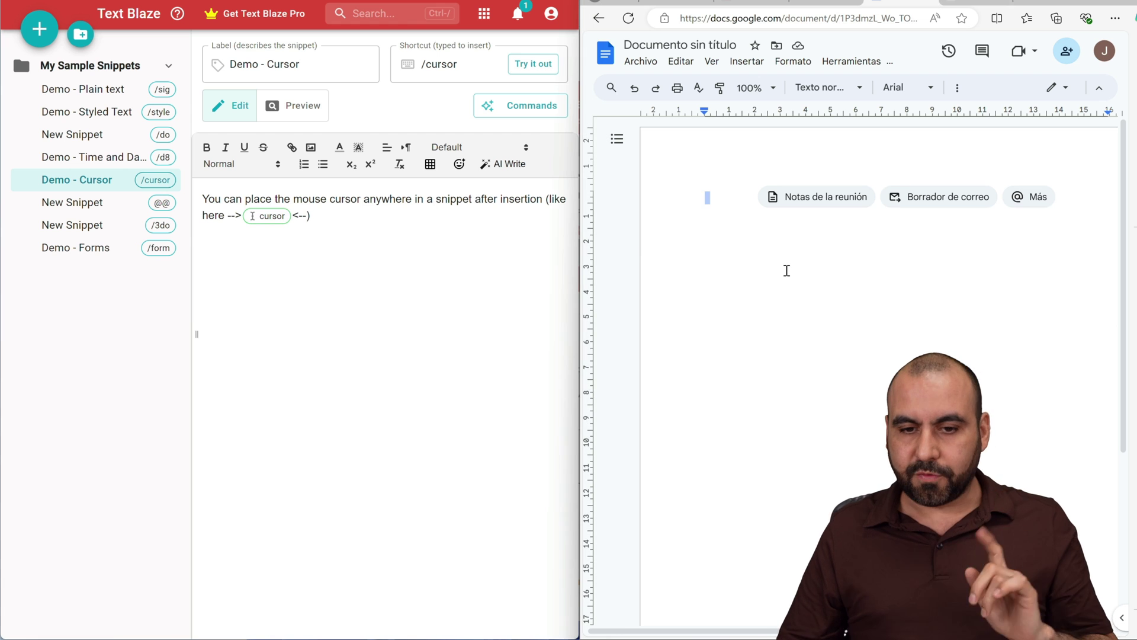
type("/cur")
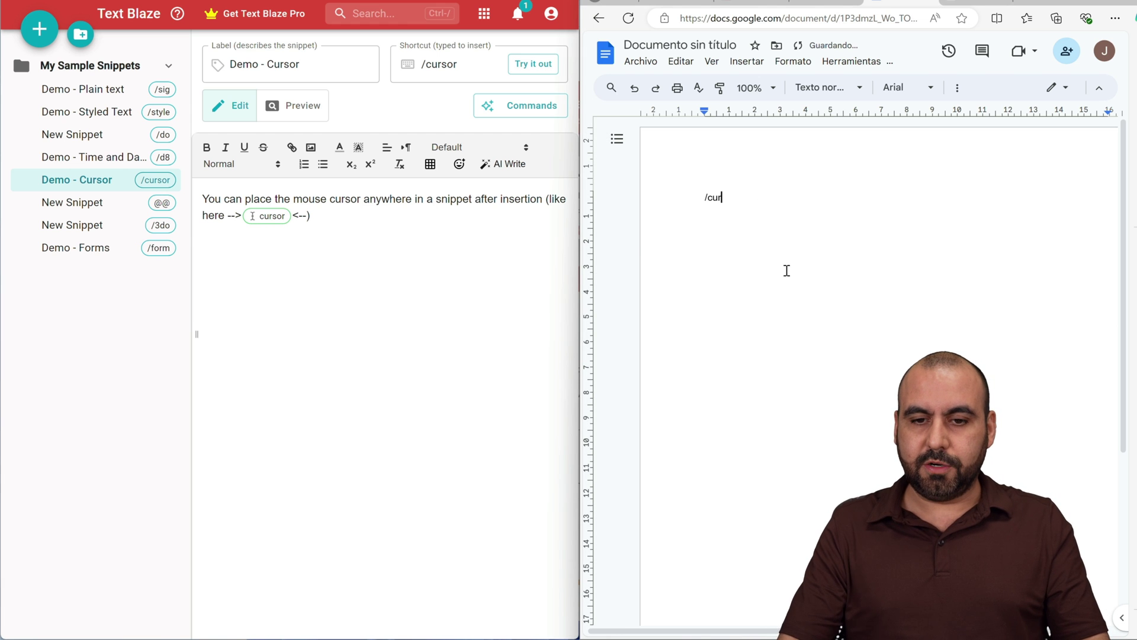
type("sor")
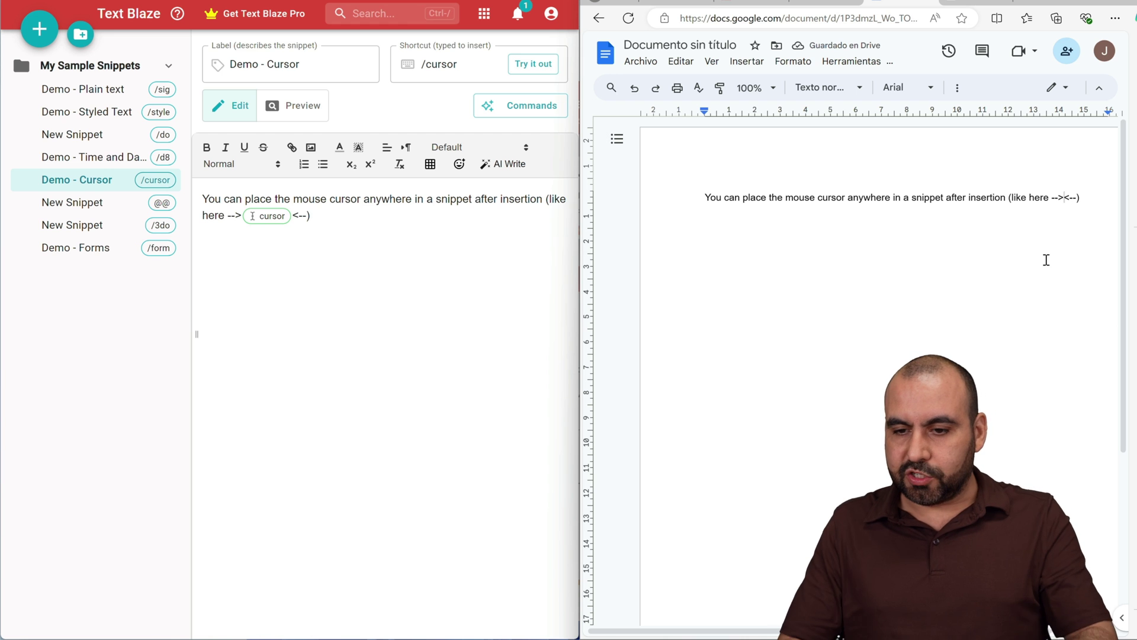
type("dajhdjashdjksahasd")
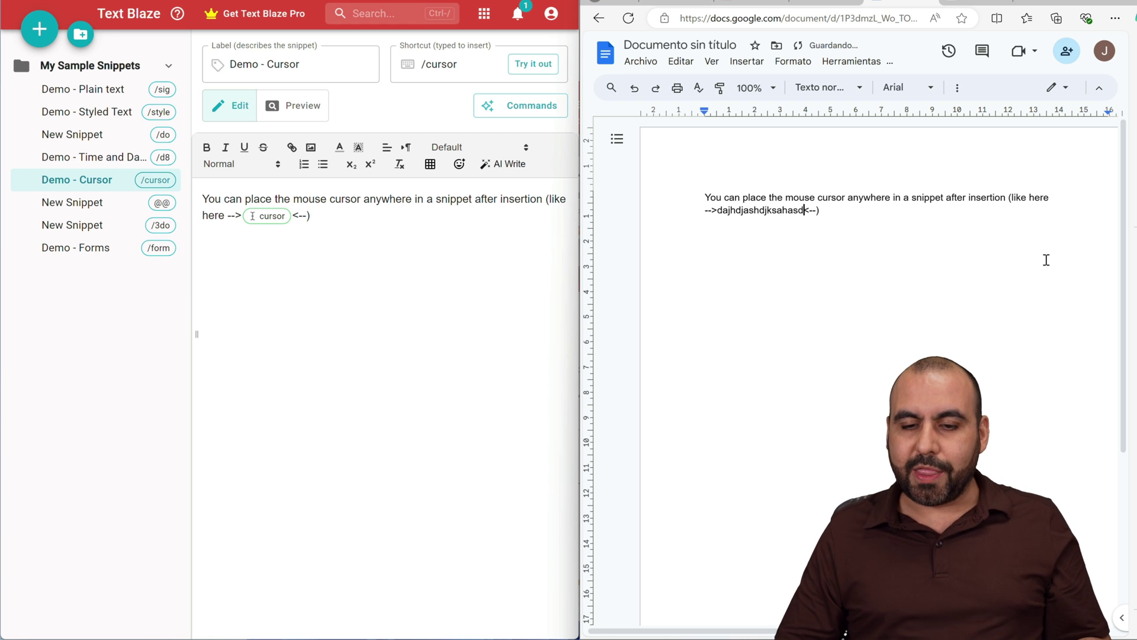
- Add more test text at the line end, then select all and clear the Google Doc
left_click(924, 213)
type("sdfaedasd")
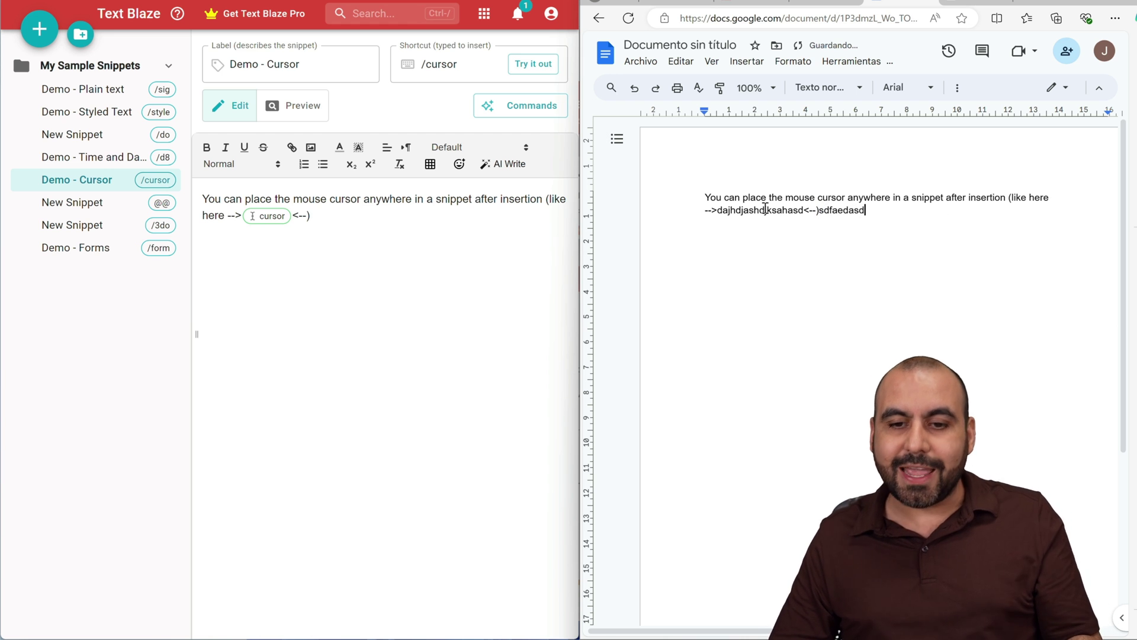
key("ctrl+a")
key("BackSpace")
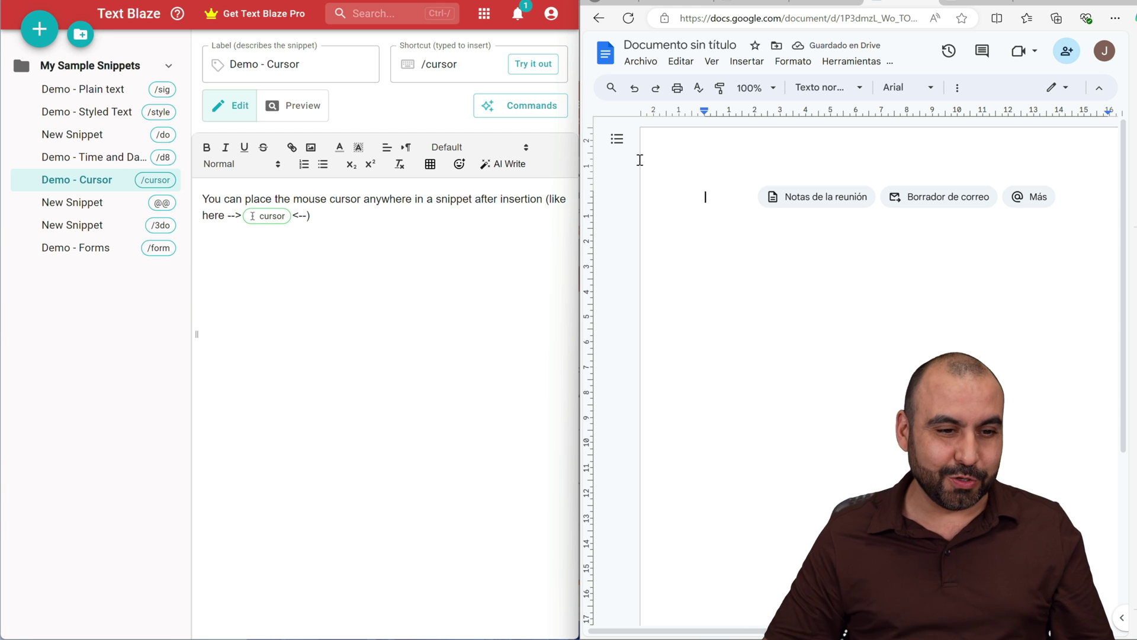
left_click(389, 242)
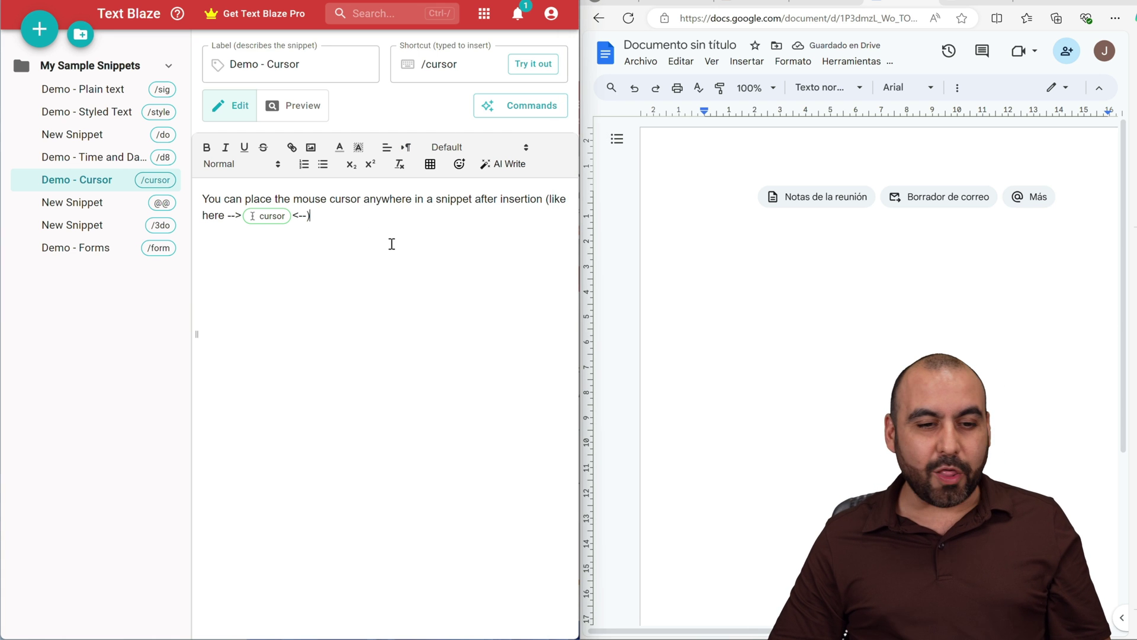
- Open the @@ snippet, expand @@ in the Doc, then delete the inserted e-mail address
left_click(90, 205)
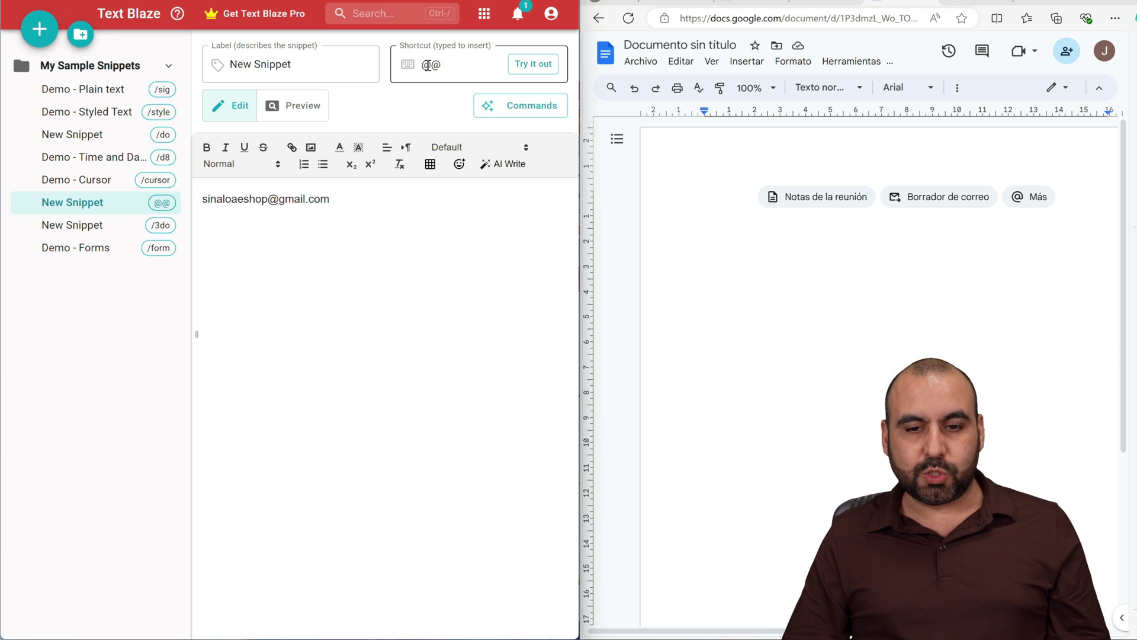
left_click(761, 267)
type("@@")
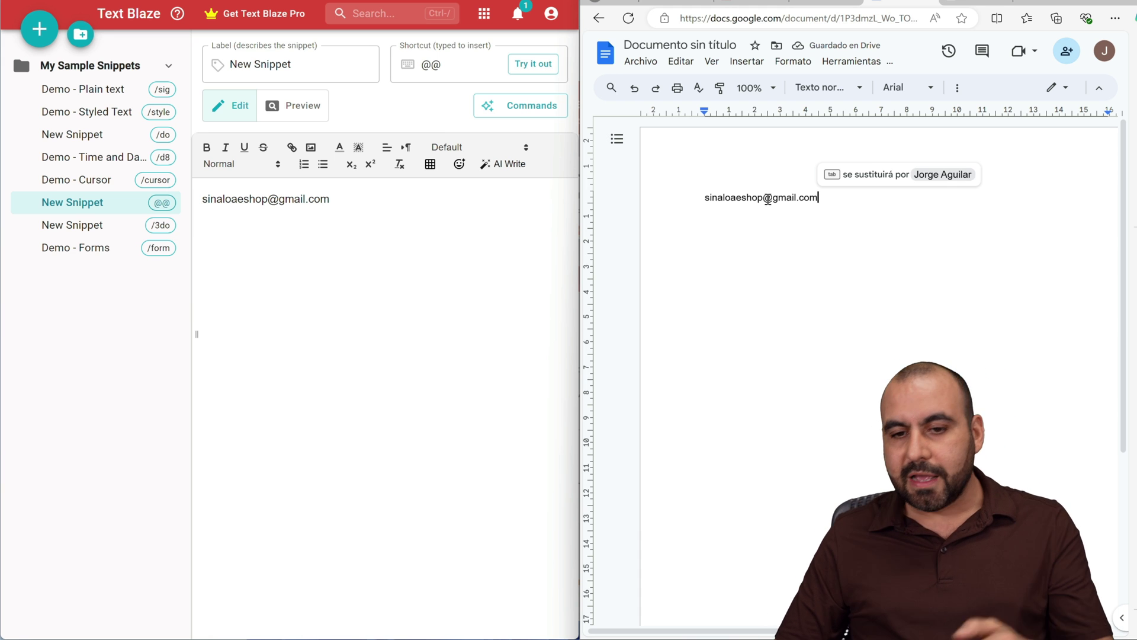
triple_click(768, 199)
key("BackSpace")
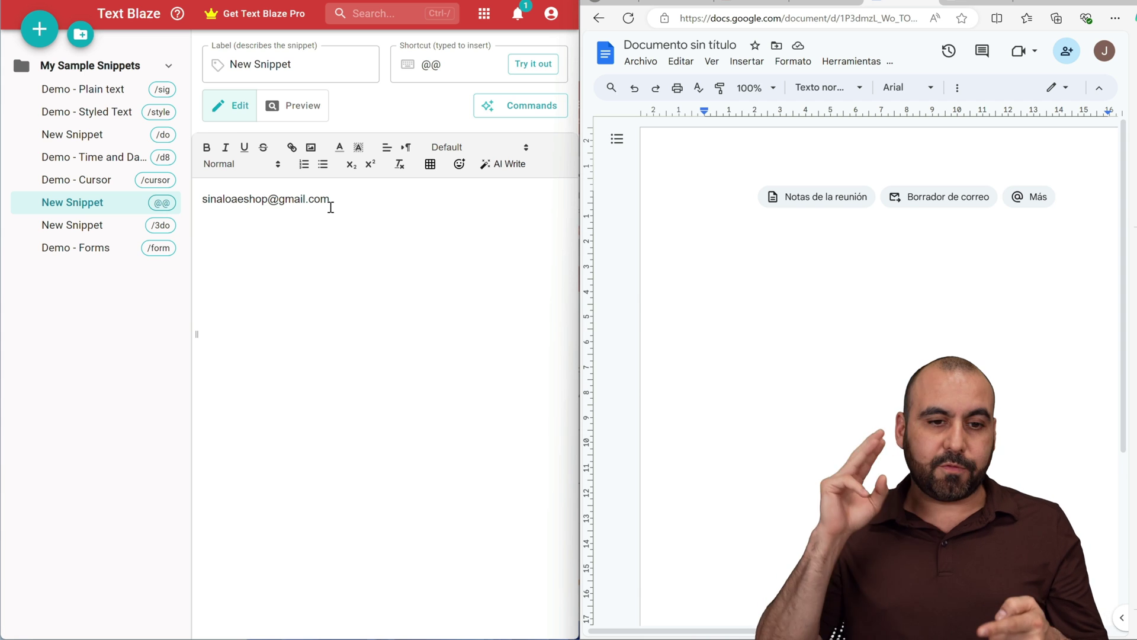
type("https://")
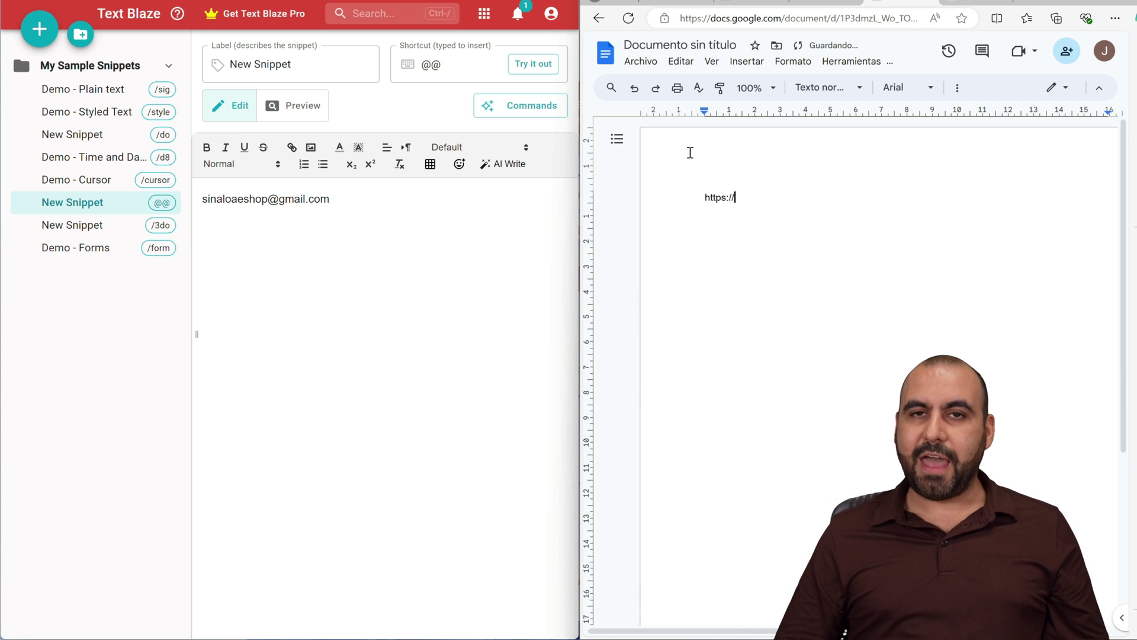
left_click_drag(707, 197, 715, 198)
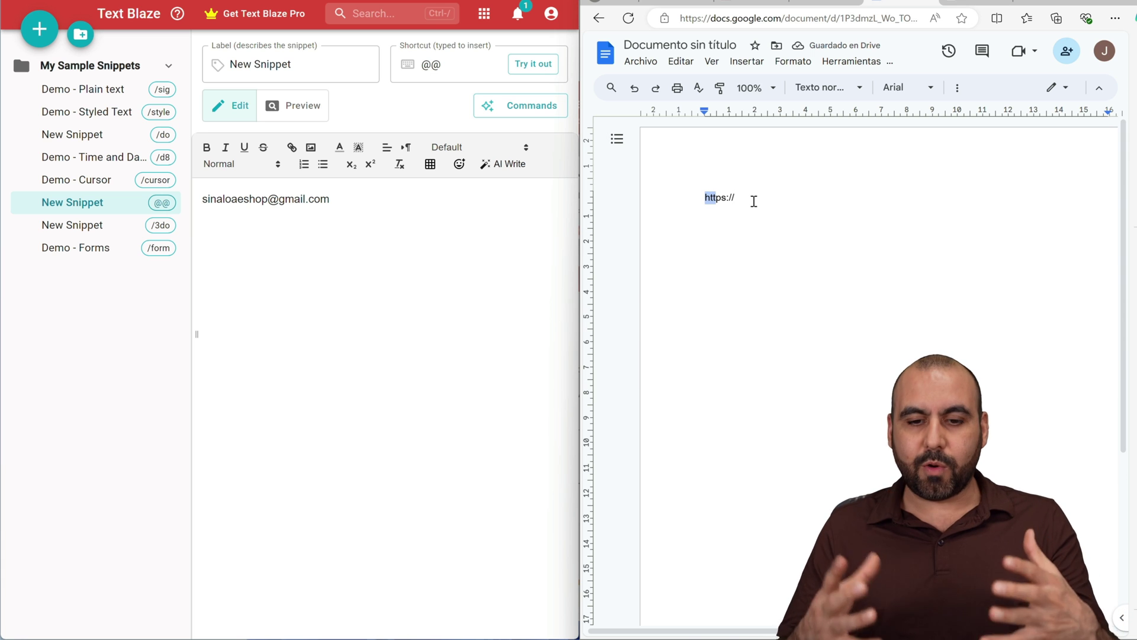
triple_click(754, 201)
key("BackSpace")
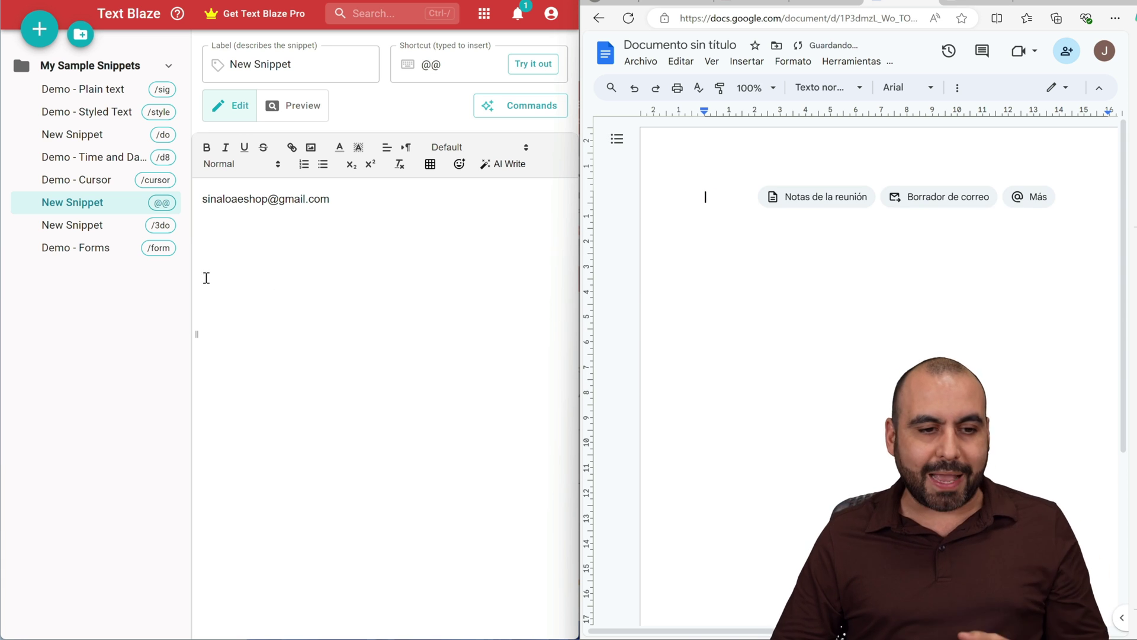
left_click(165, 283)
left_click(39, 29)
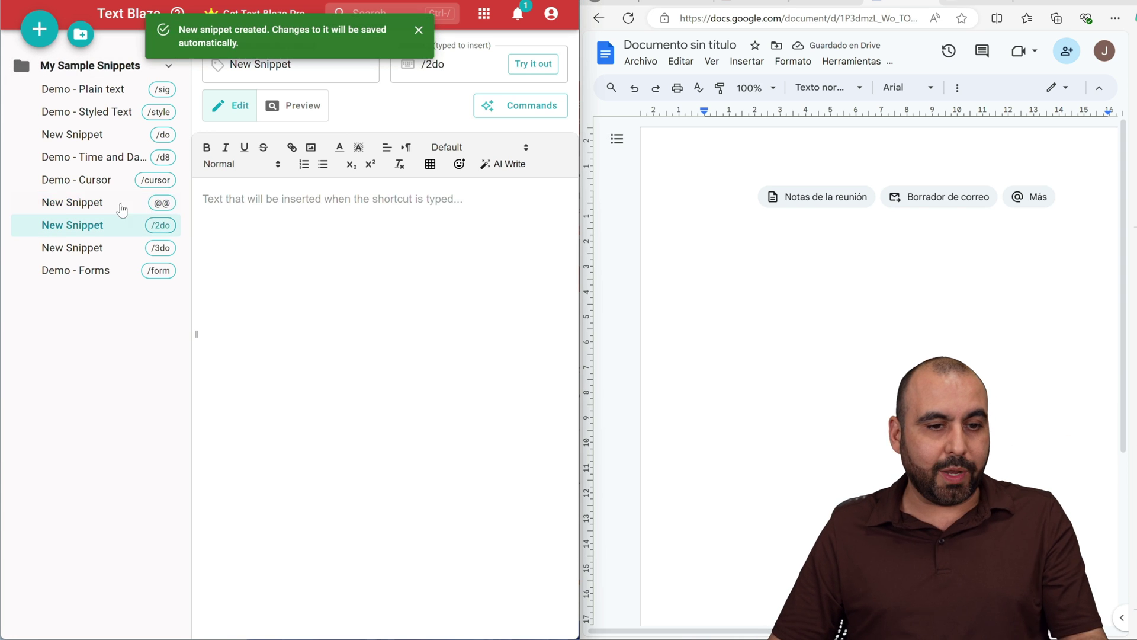
left_click(449, 74)
key("BackSpace")
key("BackSpace")
key("BackSpace")
key("BackSpace")
type("htt")
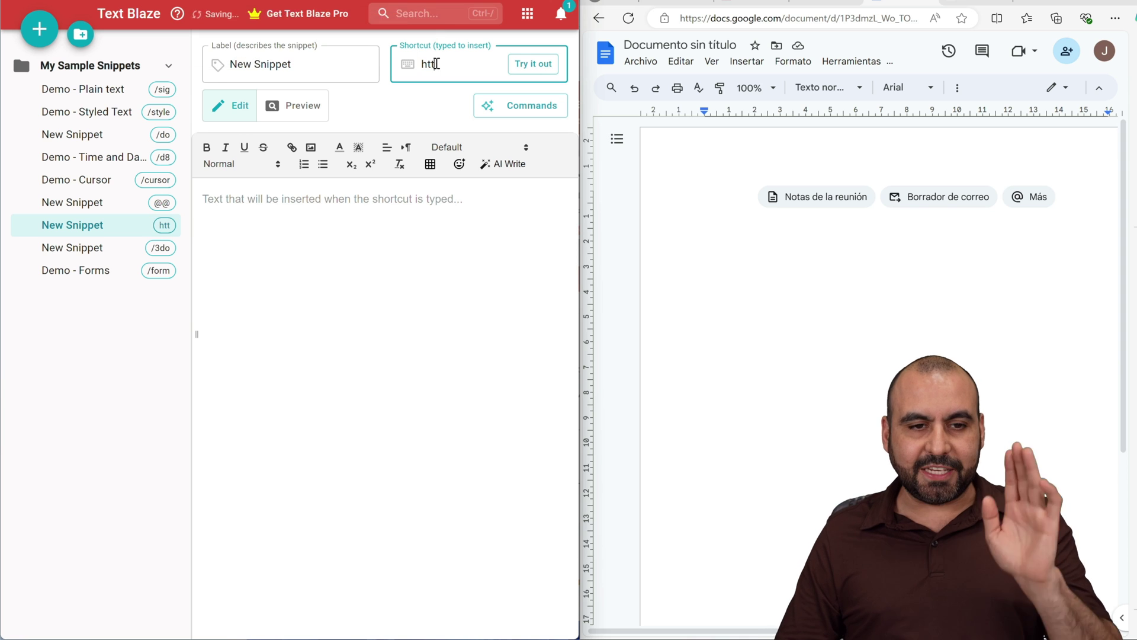
left_click(320, 207)
type("ht")
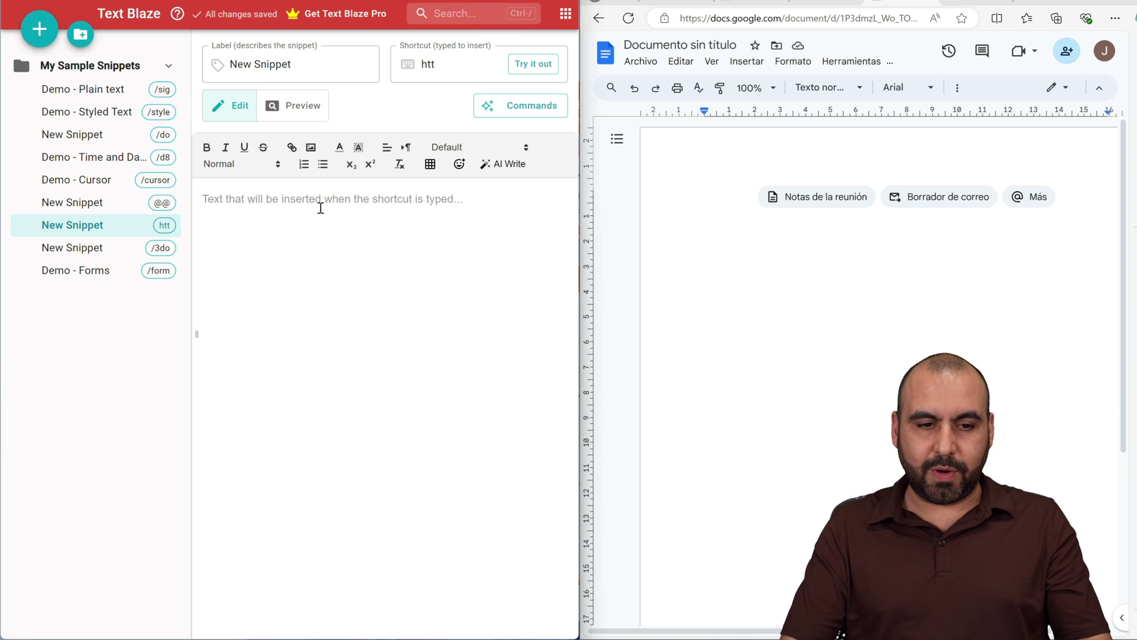
type("tp")
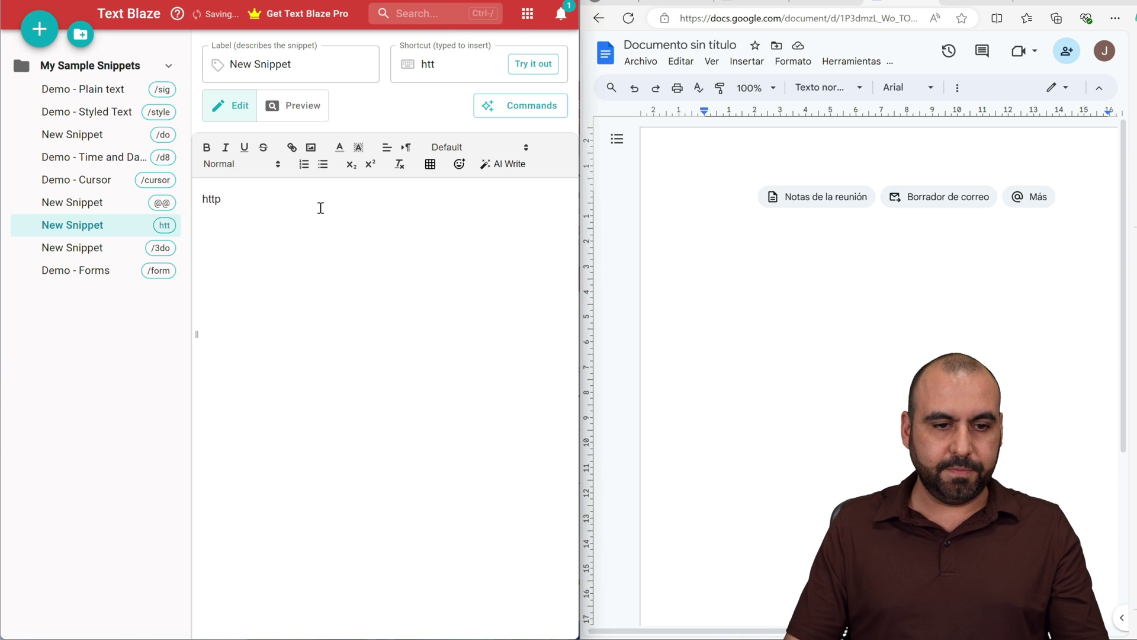
type("s://")
- Test htt in the Google Doc with a sample URL, clear the page, and open Demo - Forms
left_click(754, 246)
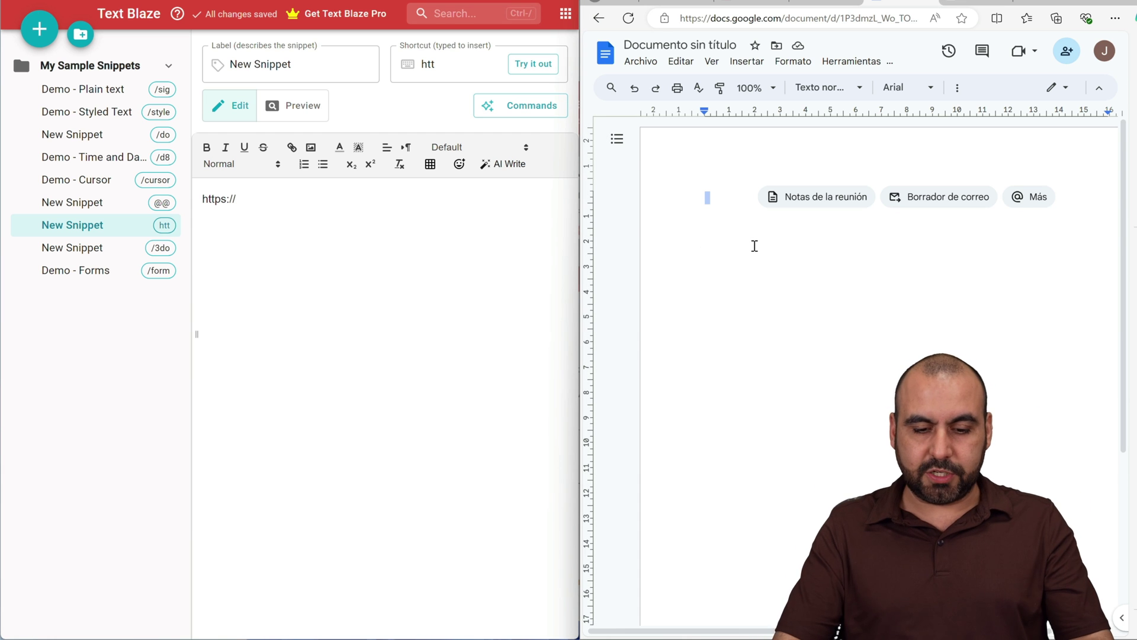
type("https://sdlkfsd/")
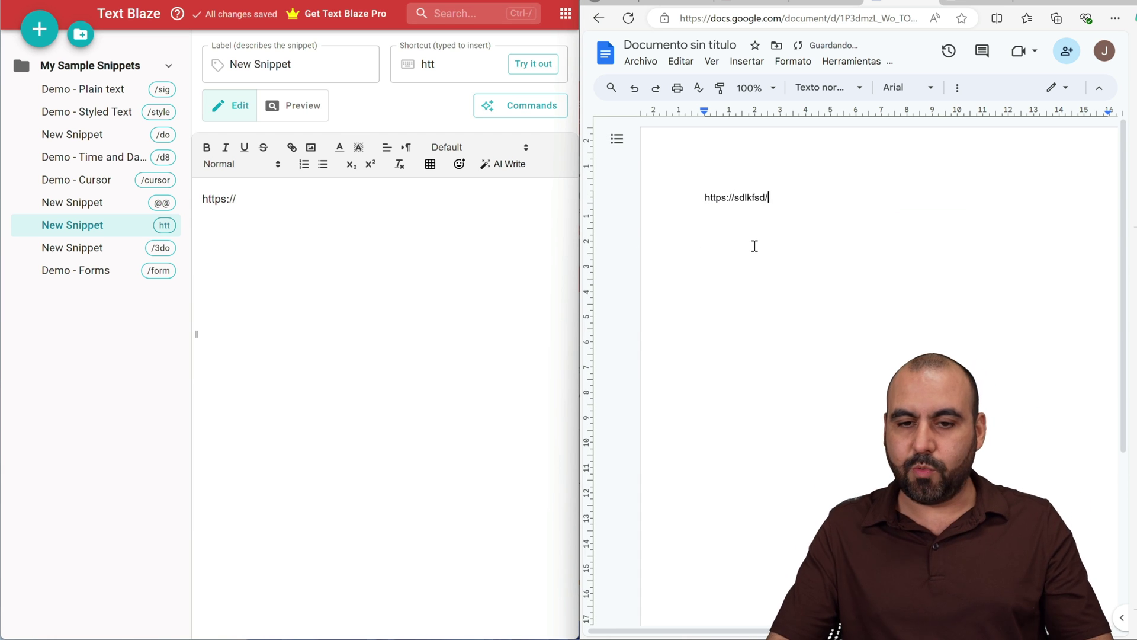
key("BackSpace")
type(".cxvomdx")
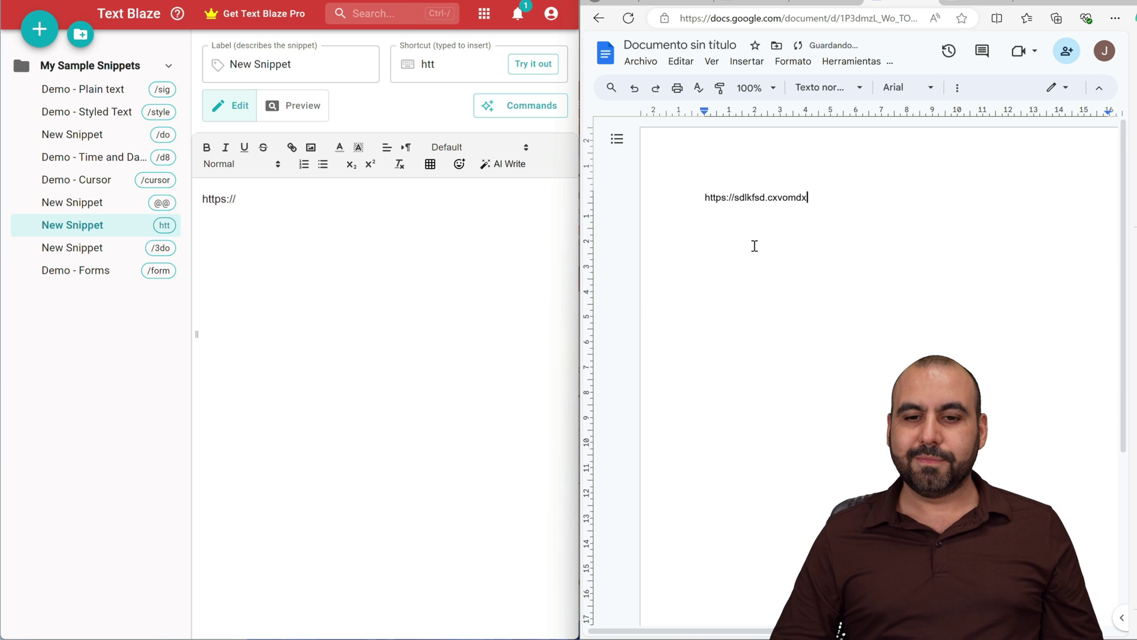
key("ctrl+a")
key("BackSpace")
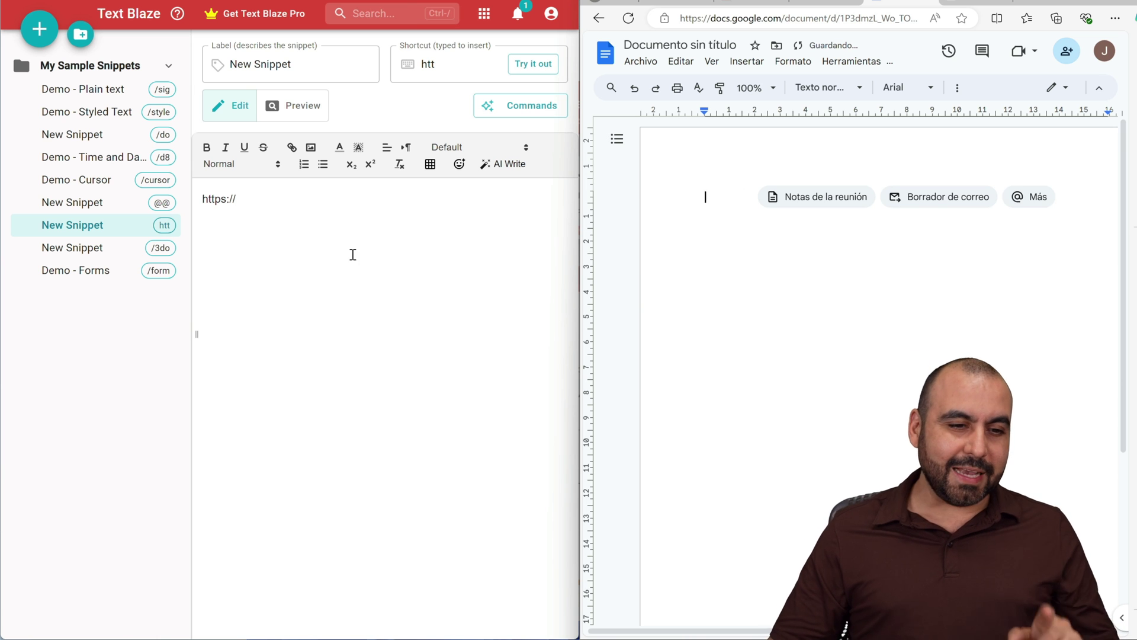
left_click(108, 279)
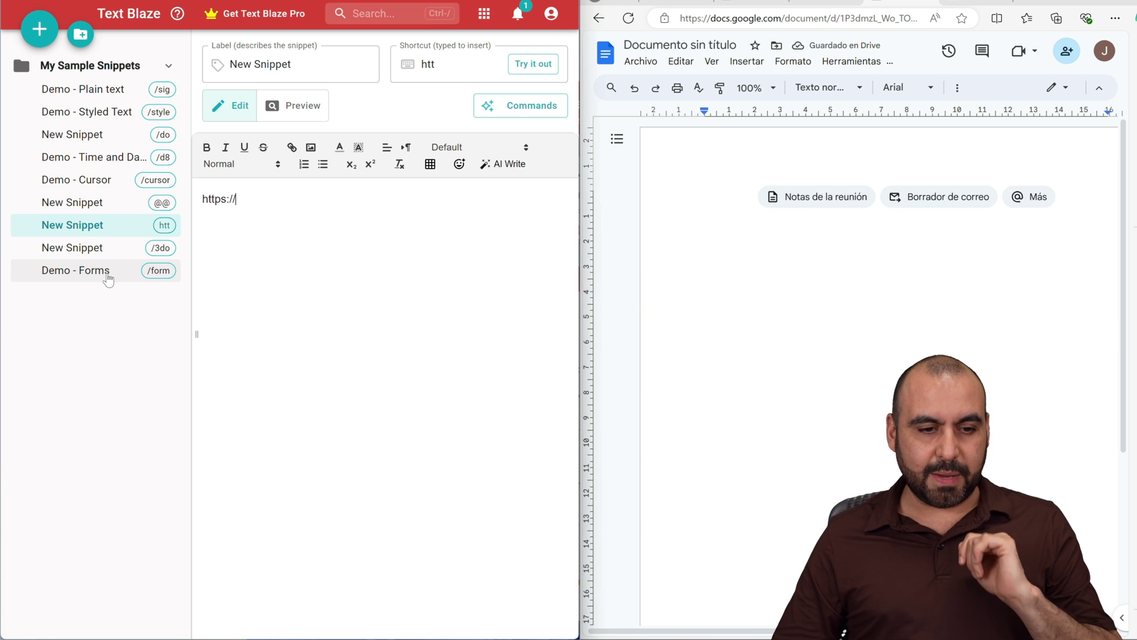
left_click(108, 277)
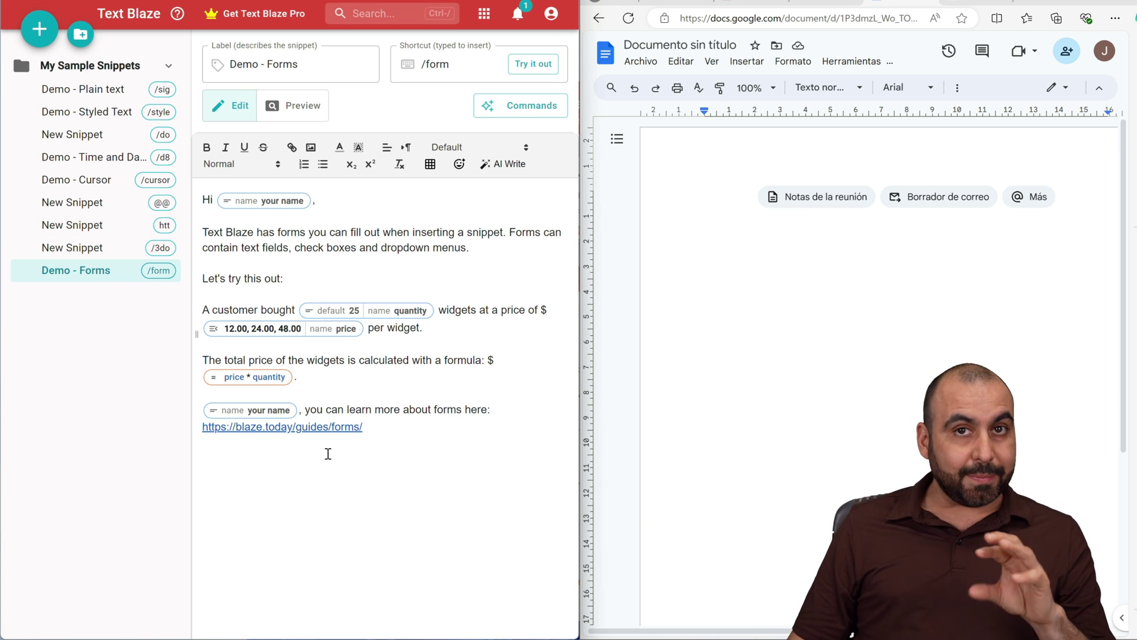
left_click(699, 199)
type("/form")
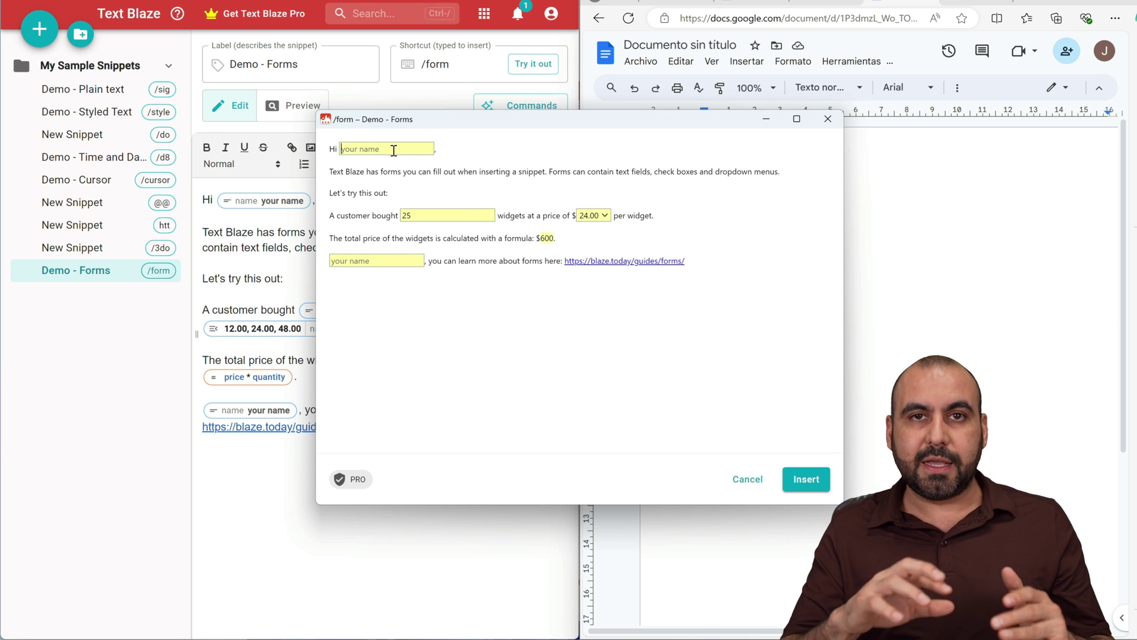
type("jorge")
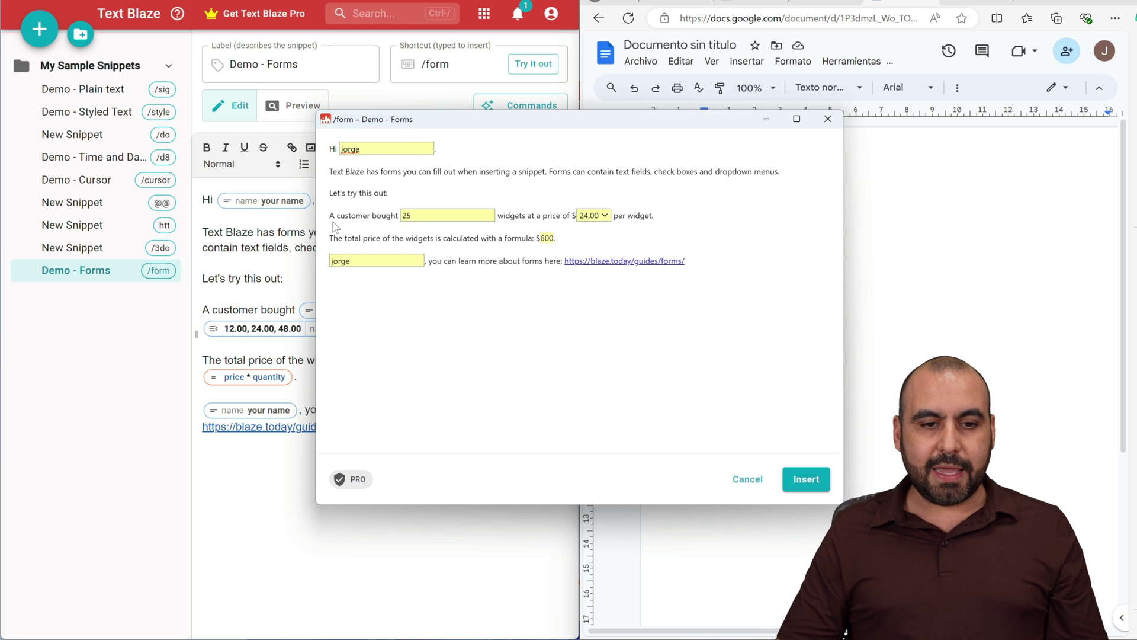
left_click(424, 215)
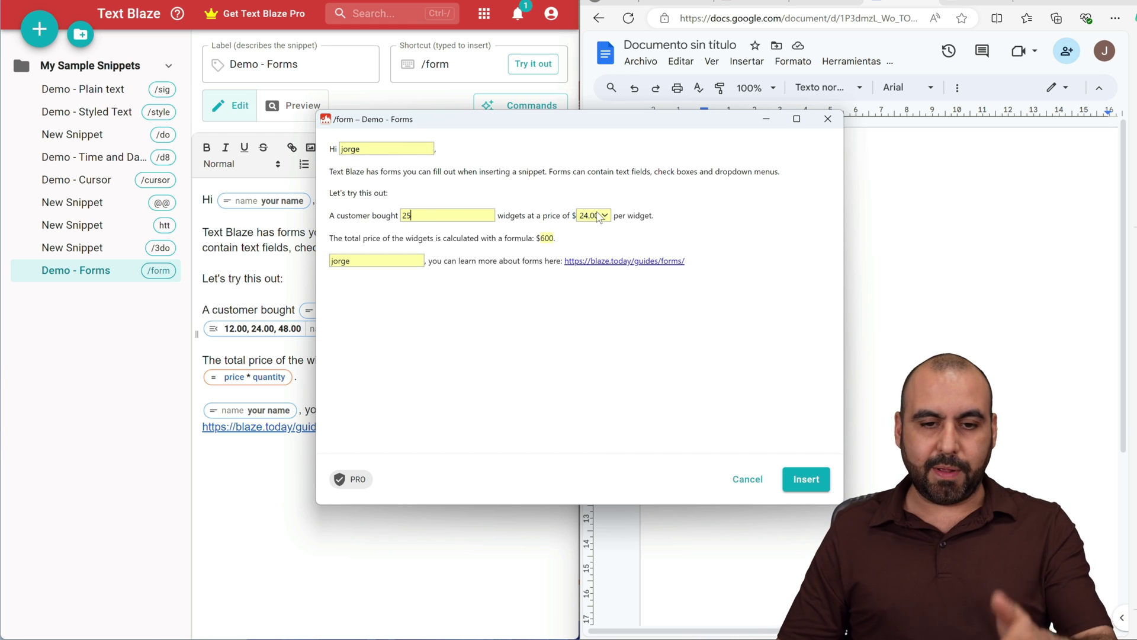
left_click(794, 476)
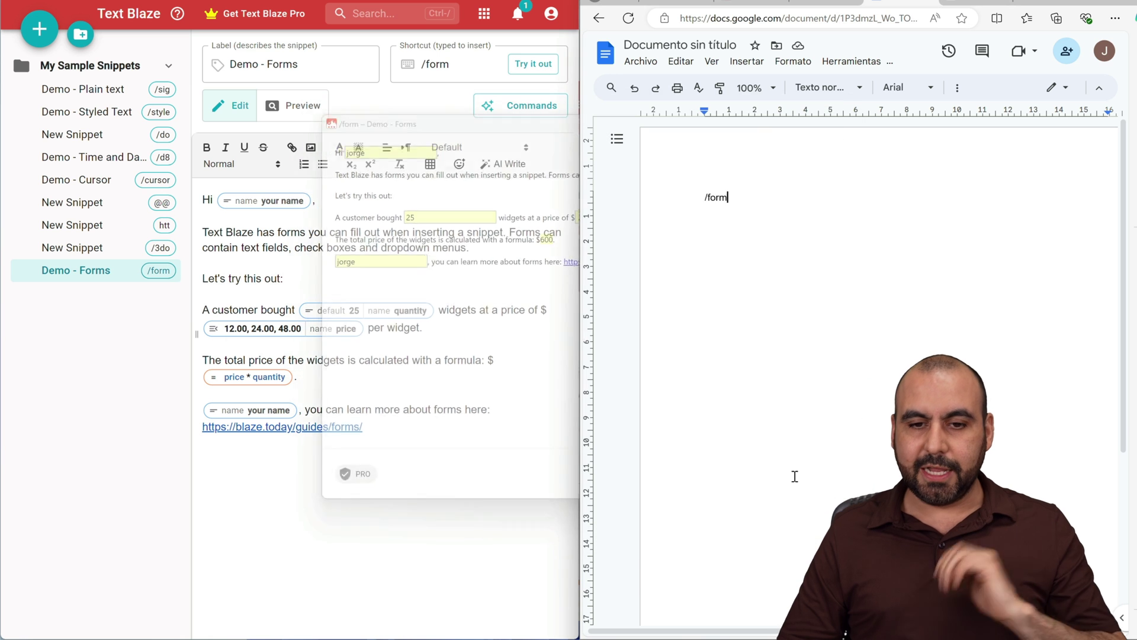
key("ctrl+a")
key("BackSpace")
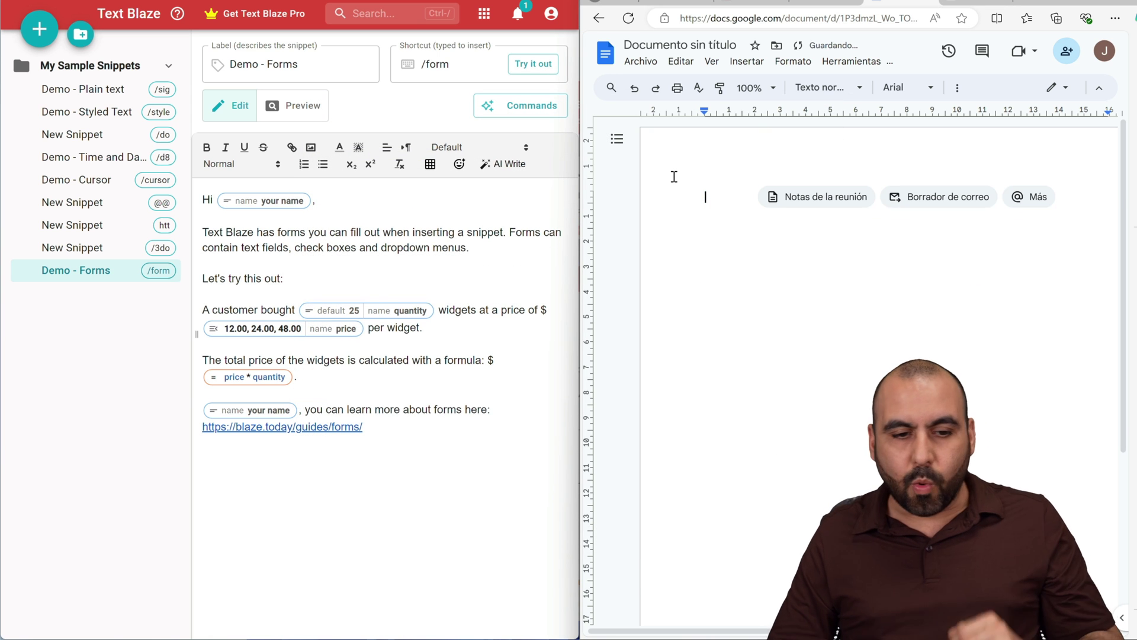
left_click(457, 461)
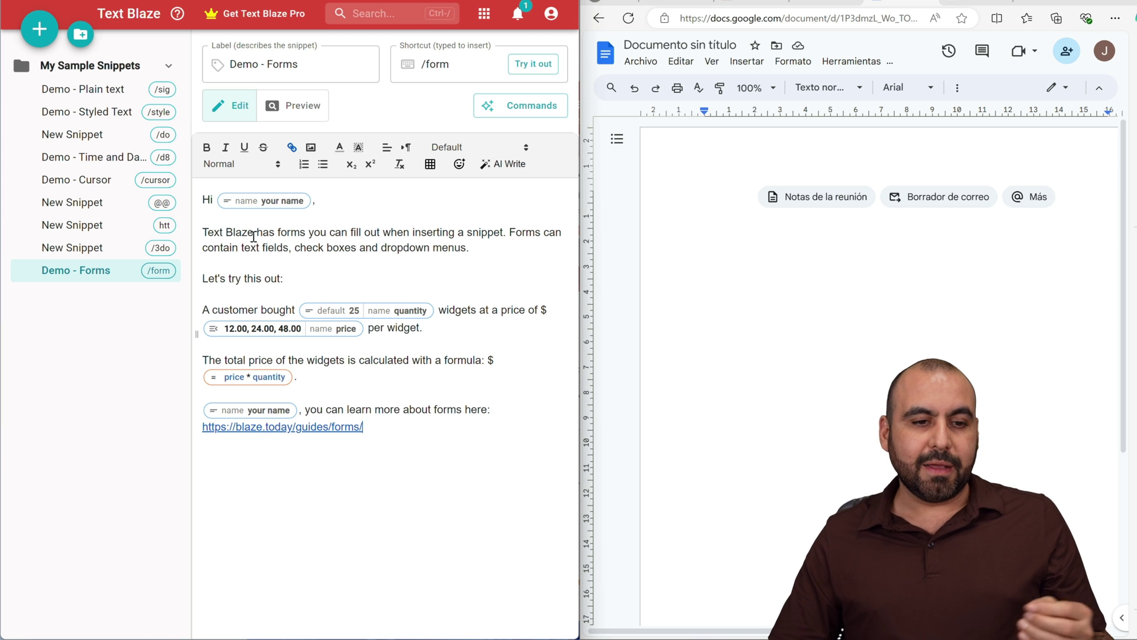
triple_click(289, 241)
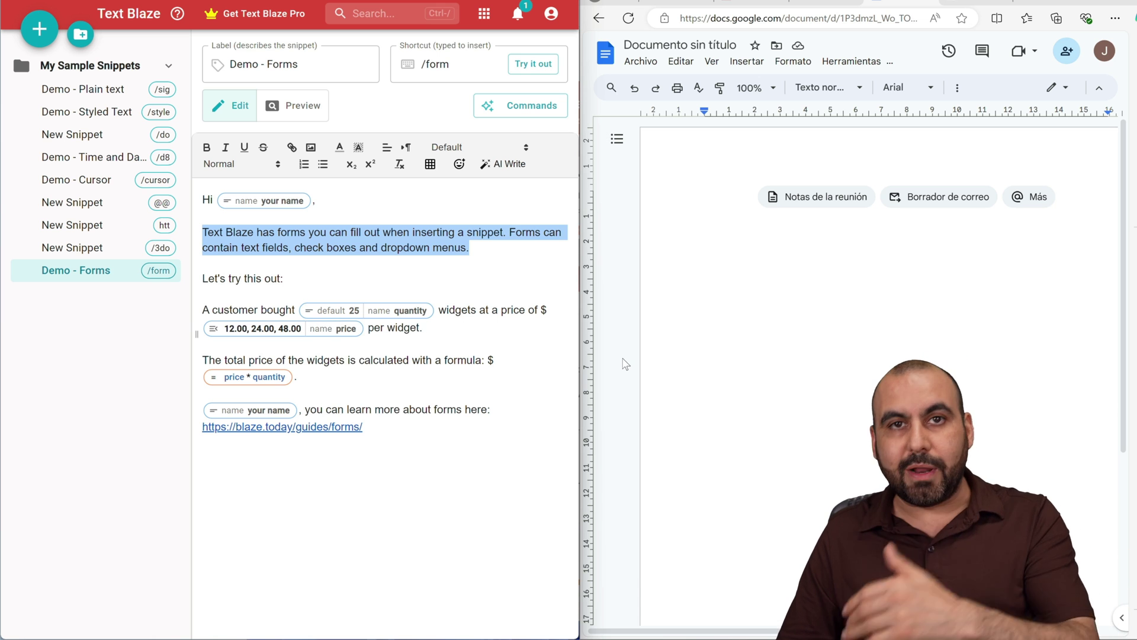
left_click(444, 252)
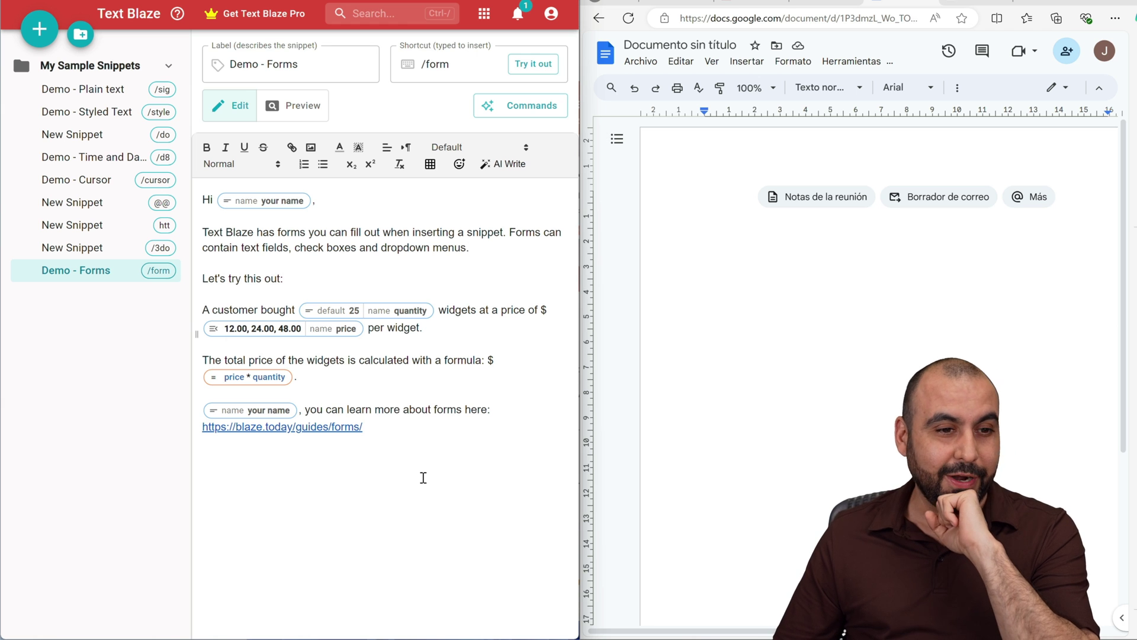
- Create a new snippet, change its shortcut from /2do to ++, and show the dynamic commands list
left_click(49, 31)
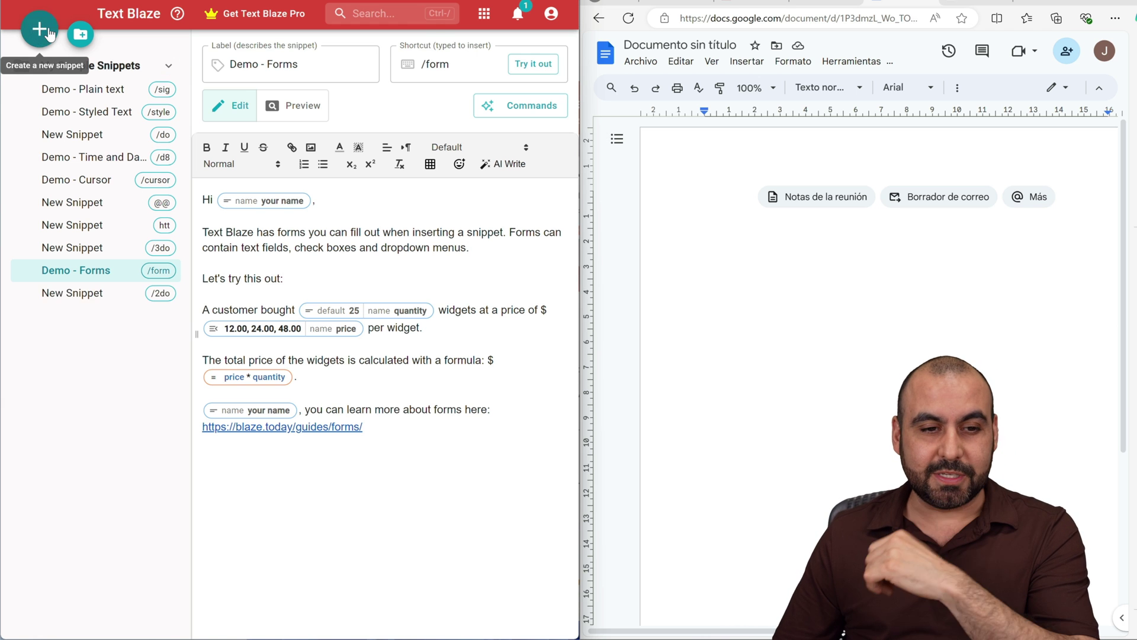
left_click(446, 65)
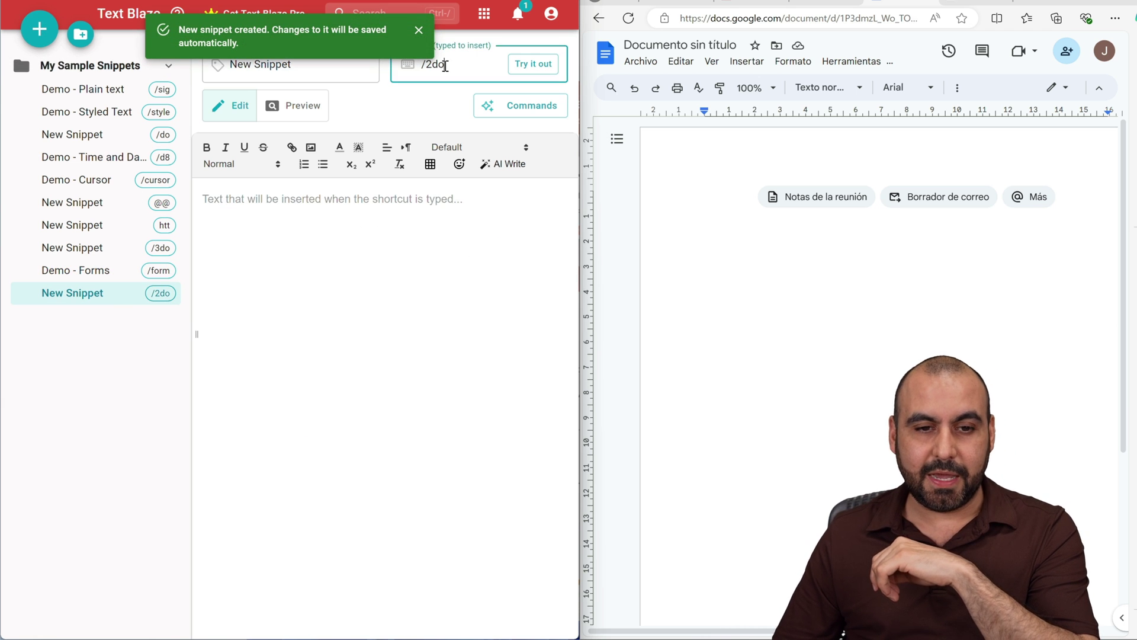
double_click(450, 65)
key("BackSpace")
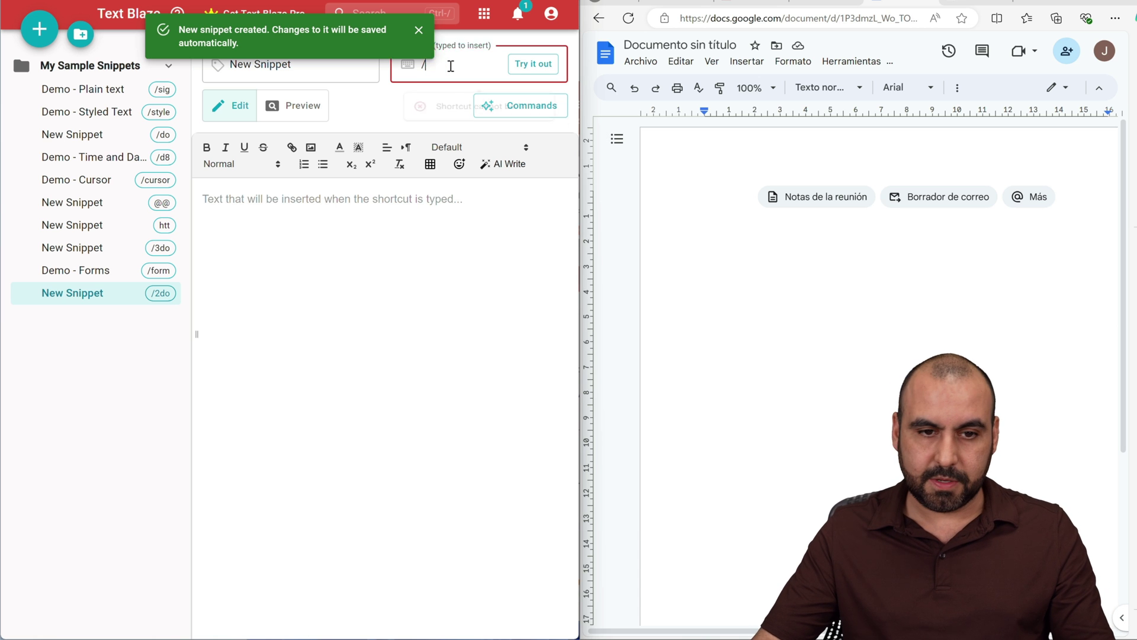
key("BackSpace")
type("++")
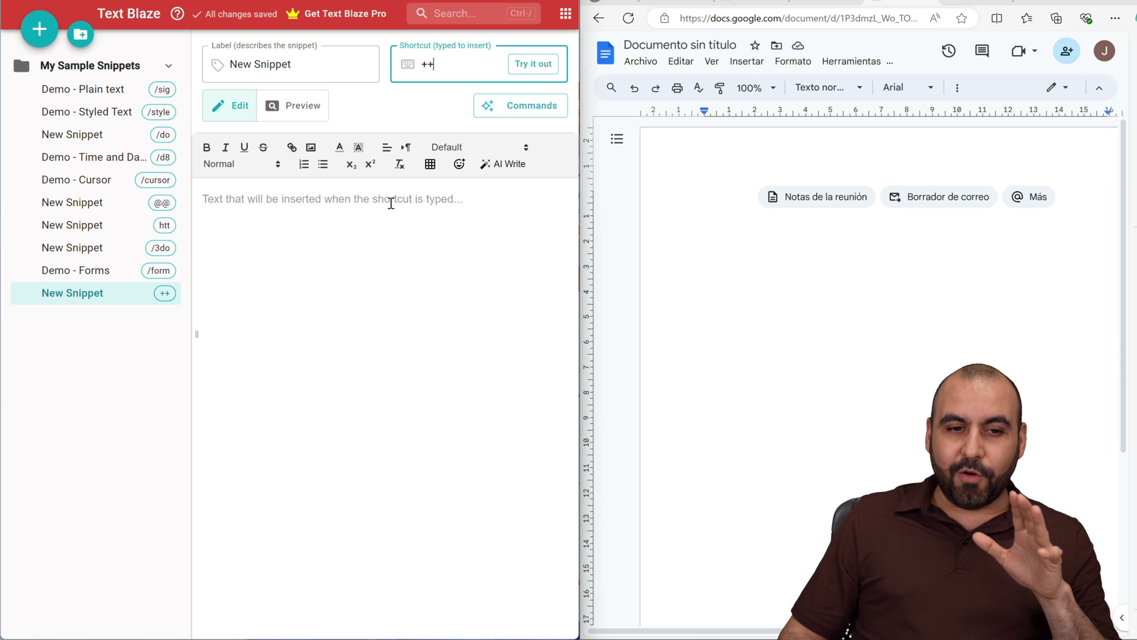
left_click(534, 109)
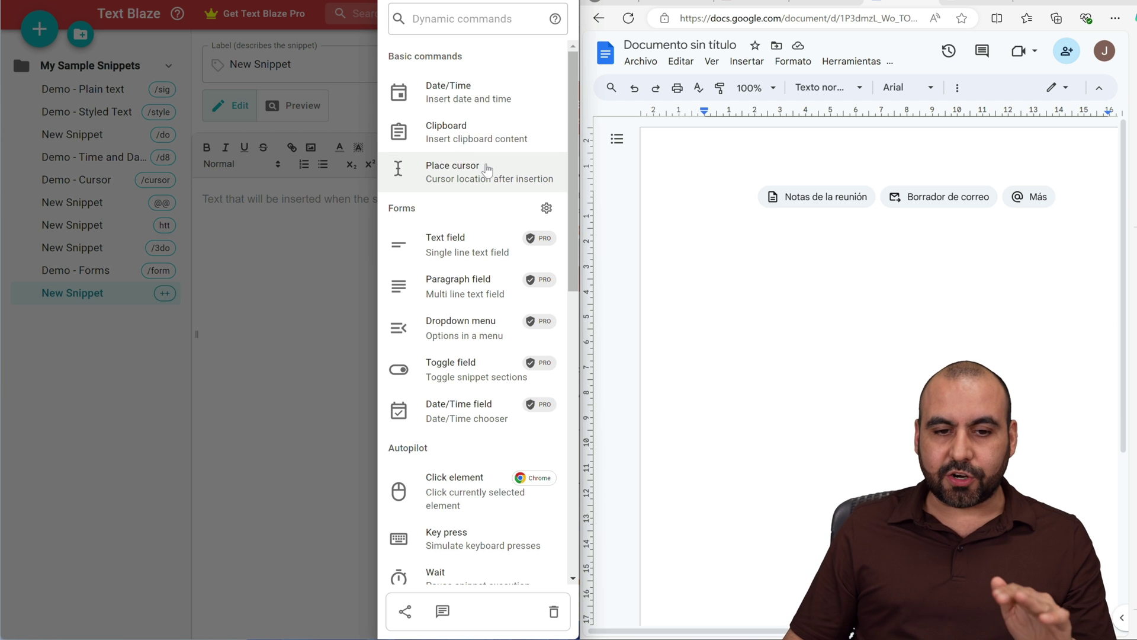
scroll(487, 169, "down", 2)
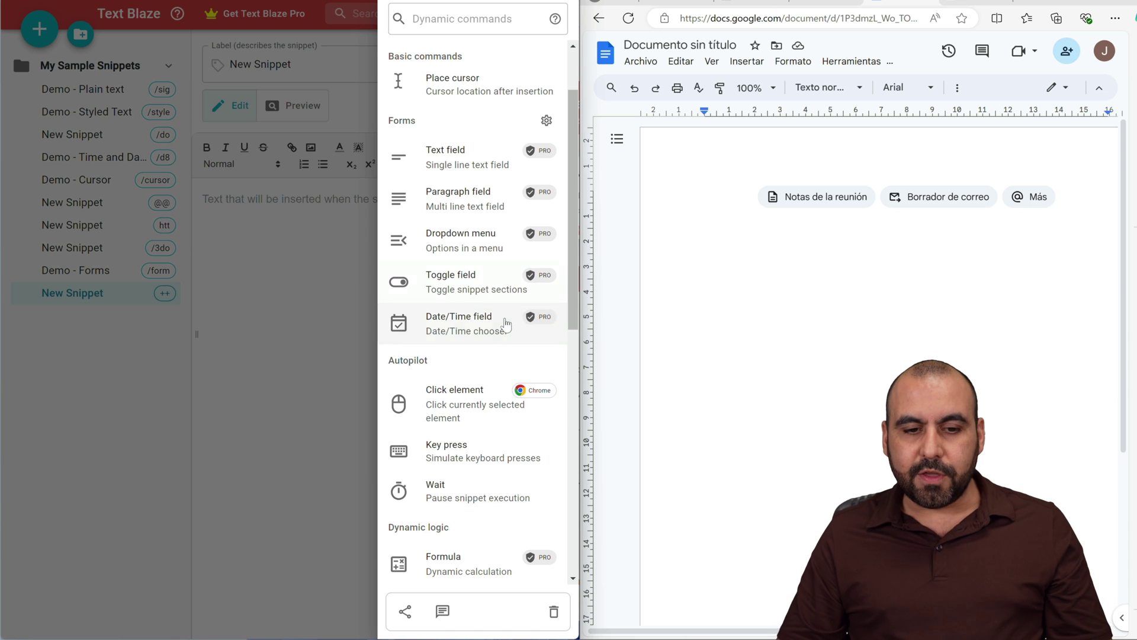
scroll(479, 336, "down", 2)
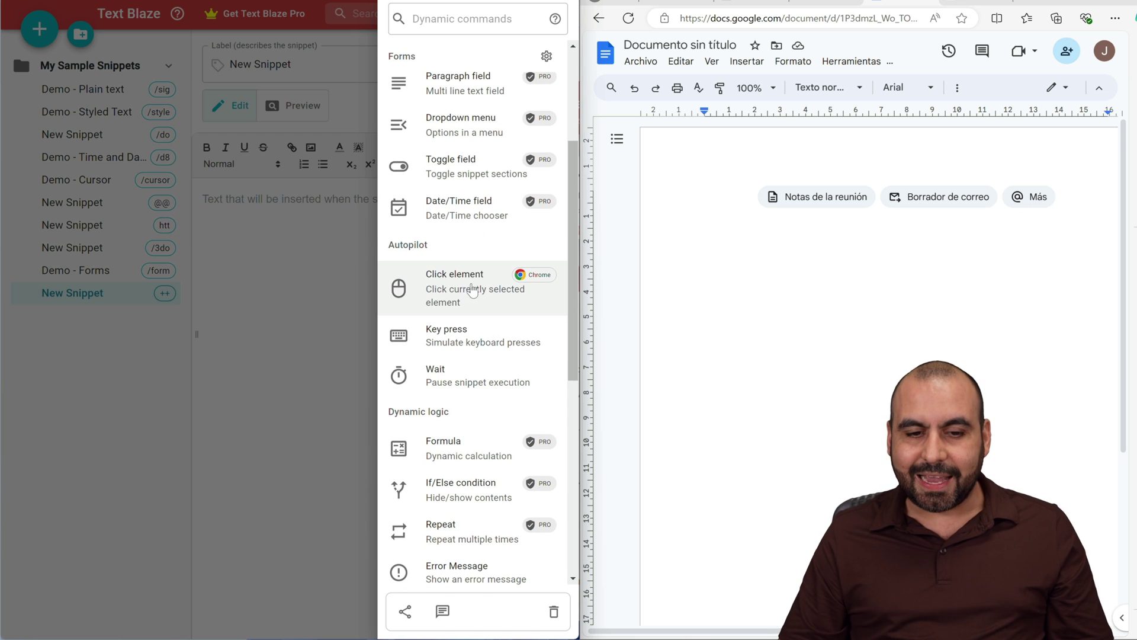
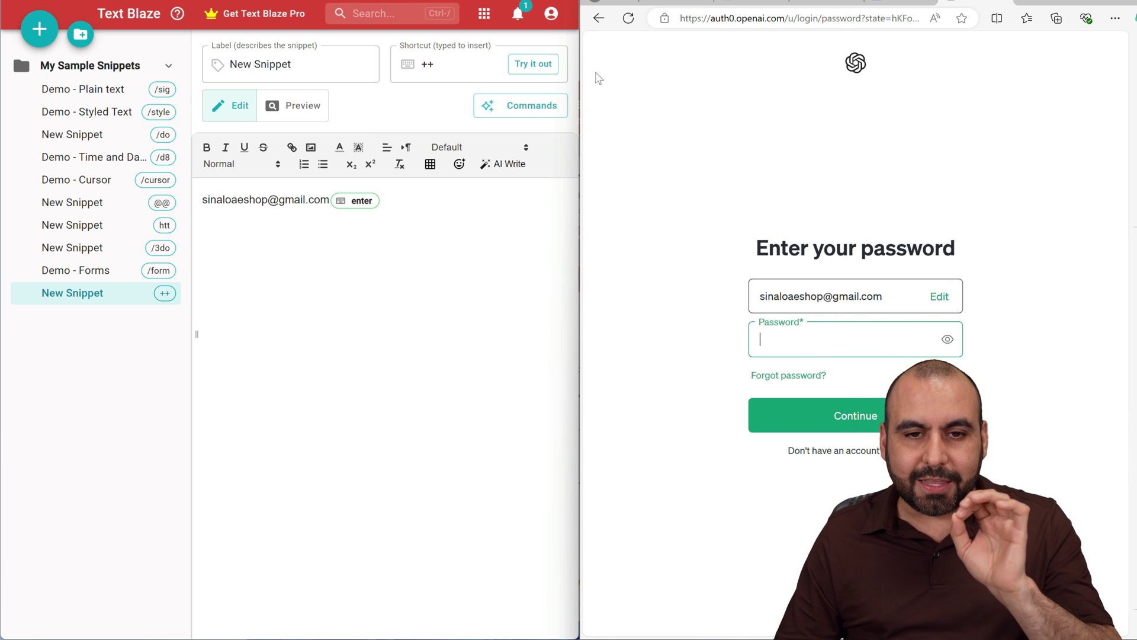
- Clear the login page's email field and place the cursor after the snippet's Enter step
left_click(599, 18)
left_click(829, 247)
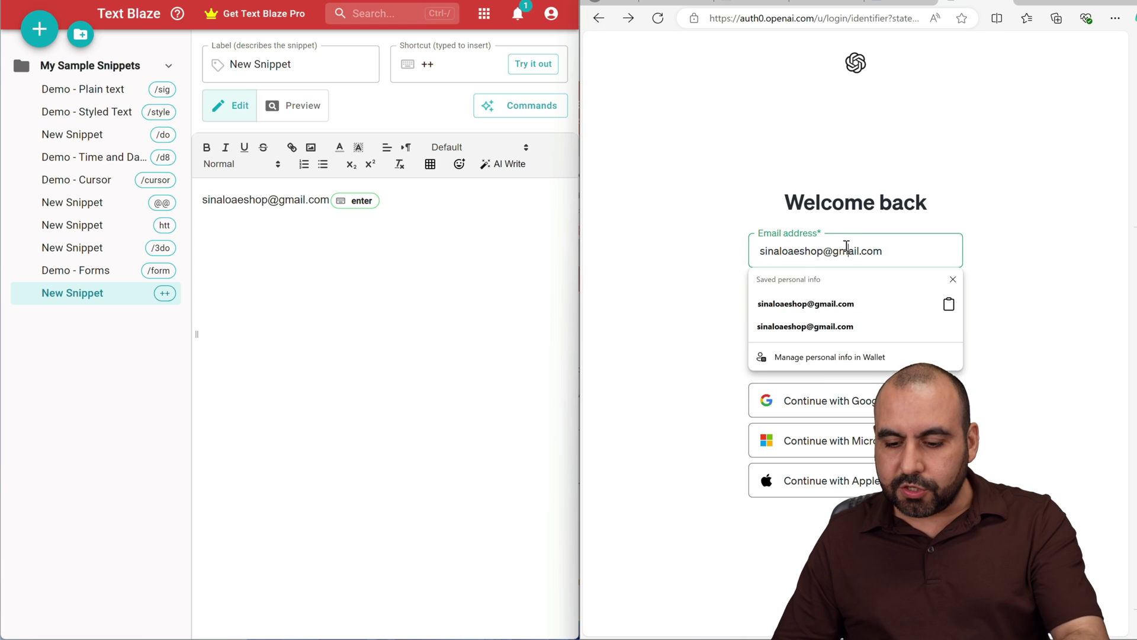
key("ctrl+a")
key("BackSpace")
left_click(413, 209)
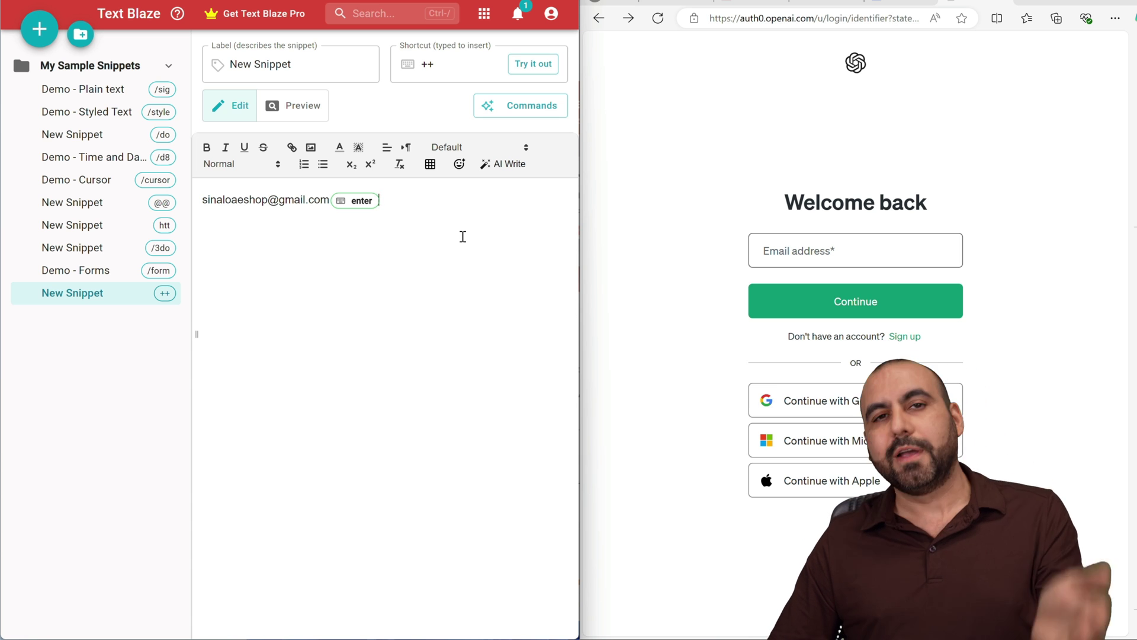
- Insert a 2-second Wait after the Enter step, followed by dummy password text
left_click(520, 105)
scroll(510, 450, "down", 4)
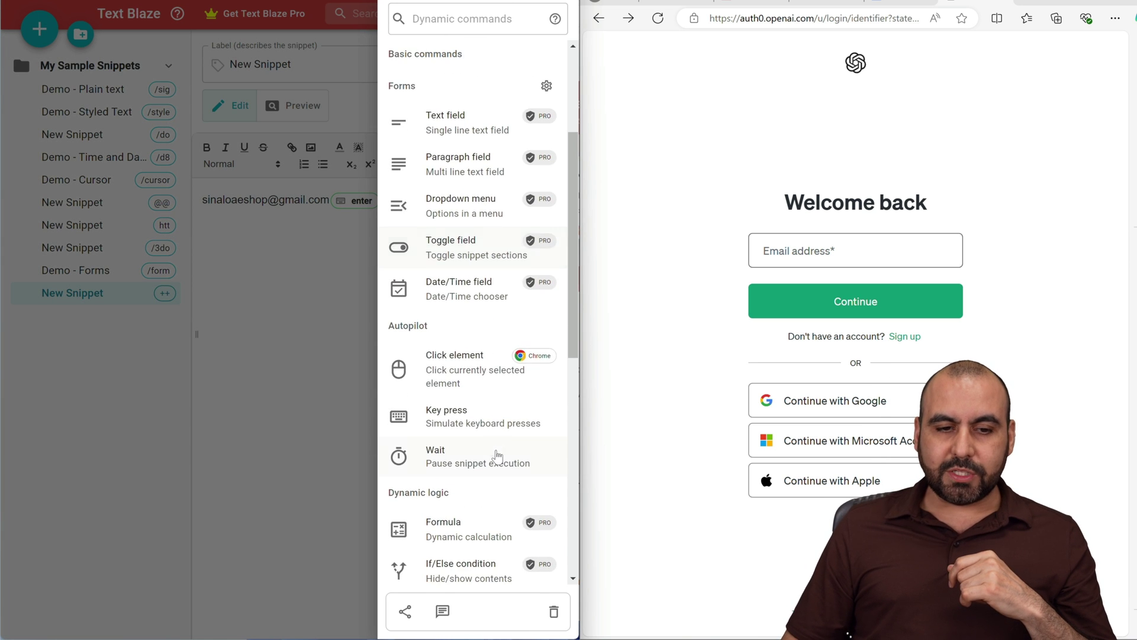
left_click(499, 457)
key("BackSpace")
type("2")
left_click(300, 342)
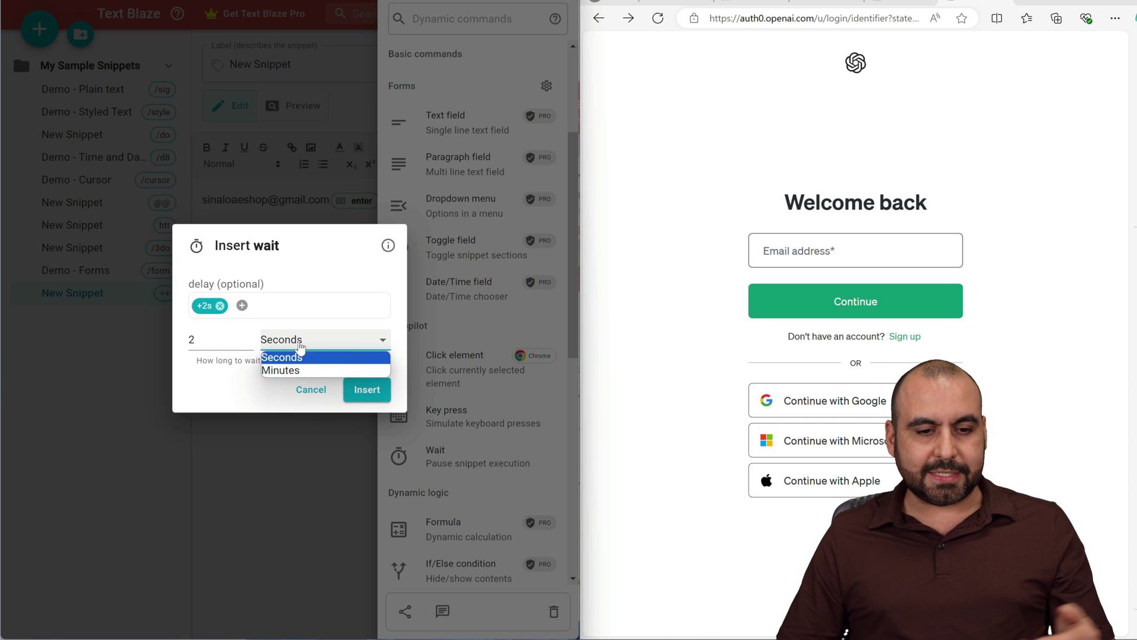
left_click(224, 396)
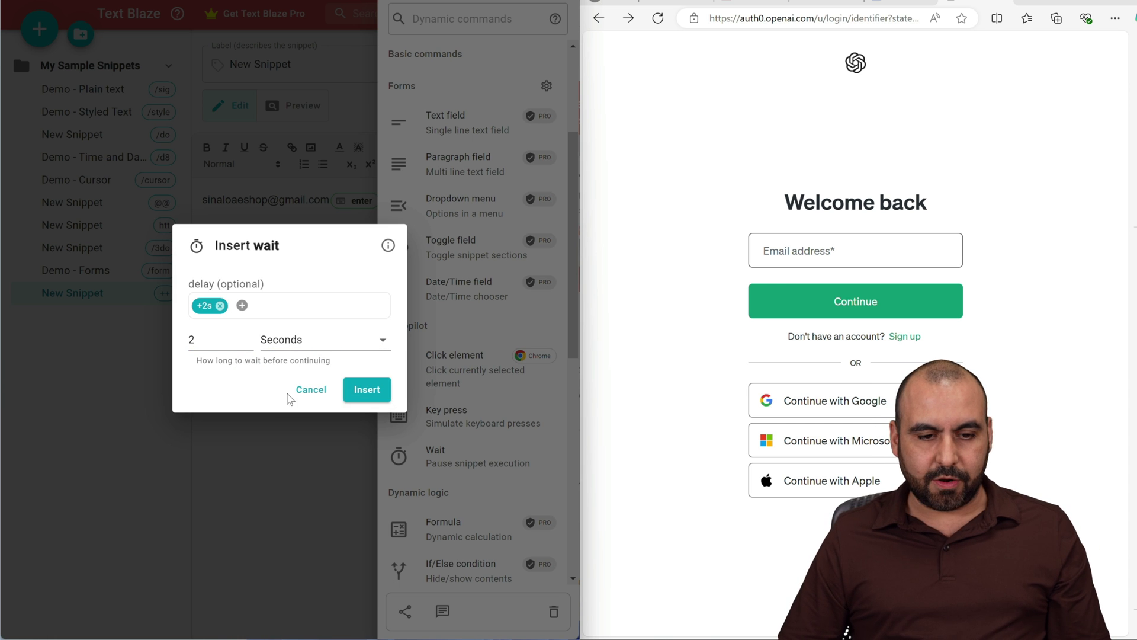
left_click(362, 394)
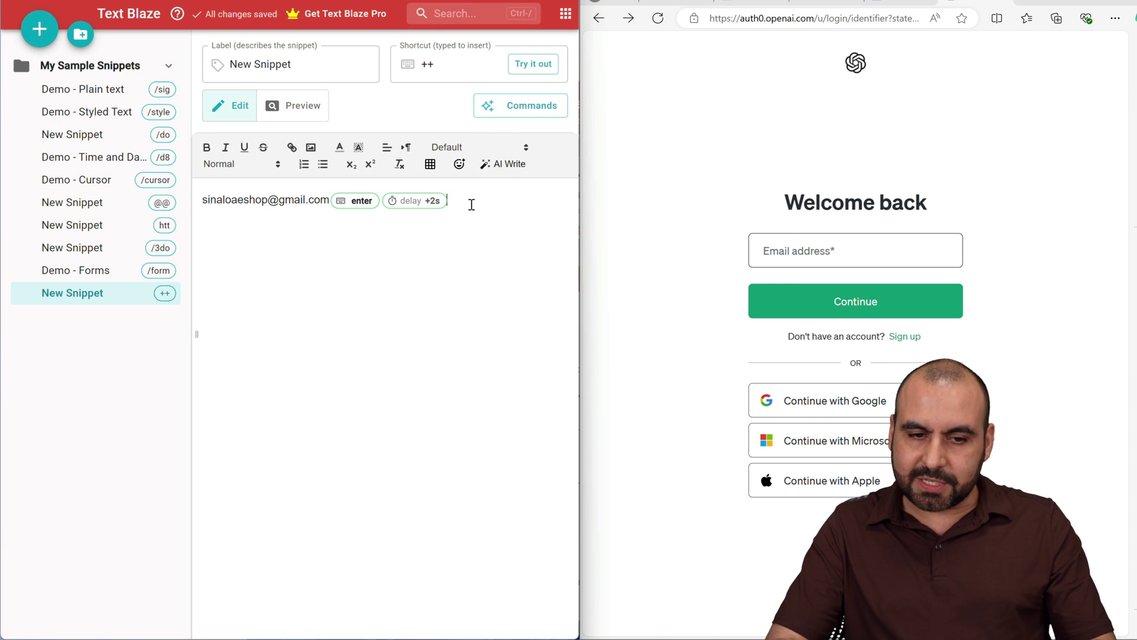
type("sdjoifweweiof")
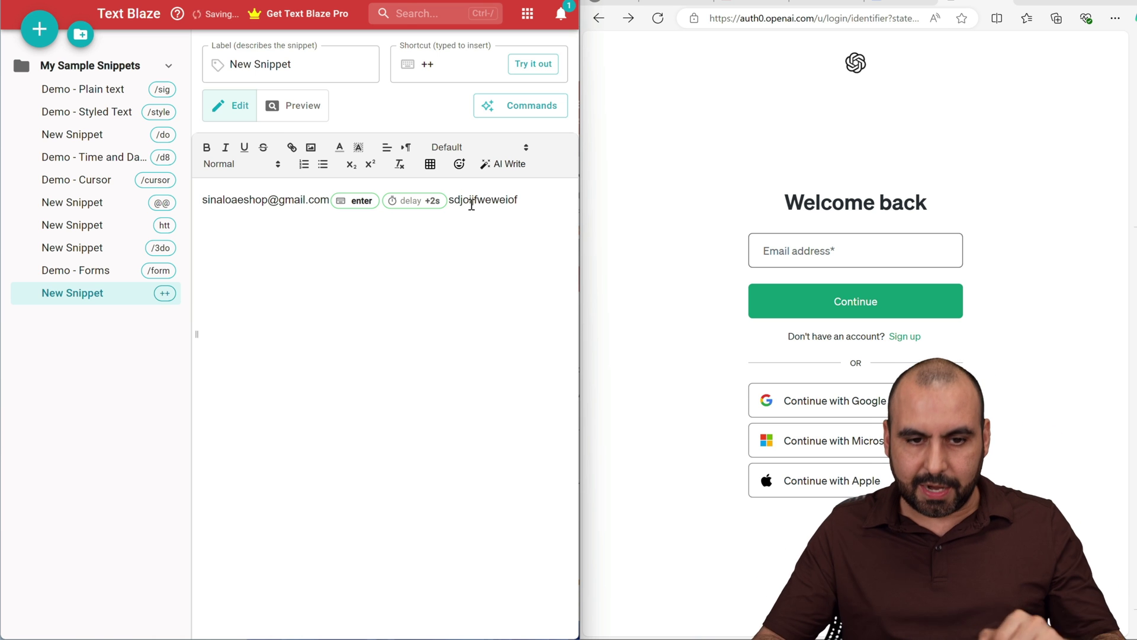
- Append an Autopilot Enter key press after the dummy password text
double_click(471, 200)
left_click(520, 107)
scroll(489, 379, "down", 3)
left_click(475, 436)
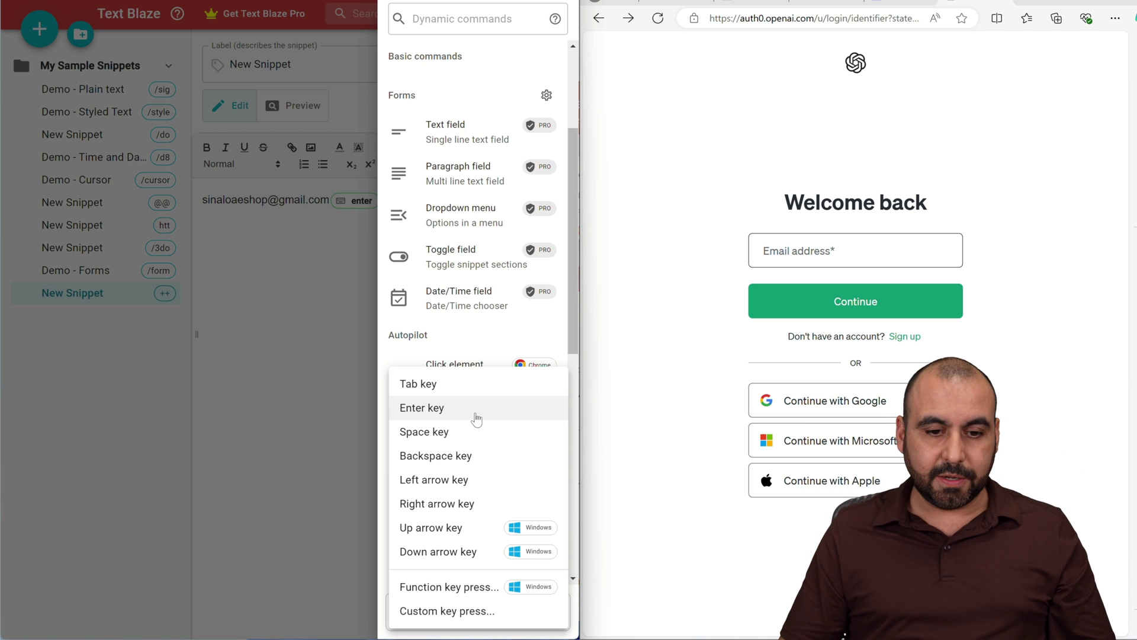
left_click(477, 418)
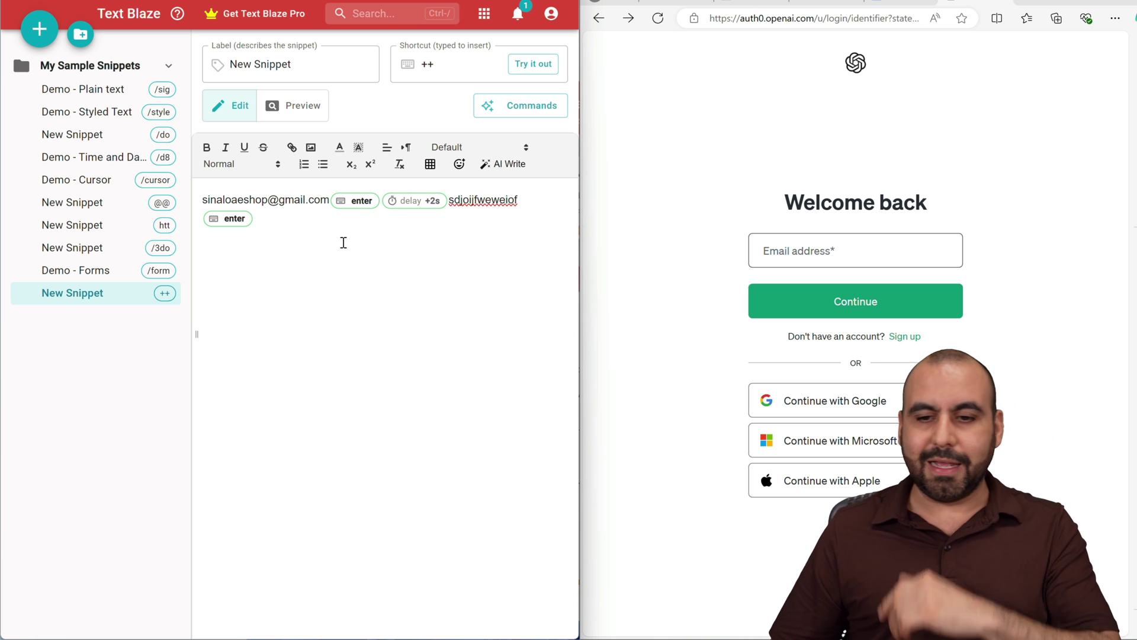
- Type ++ in the login page's email field to test the snippet, then select the whole snippet body
left_click(796, 252)
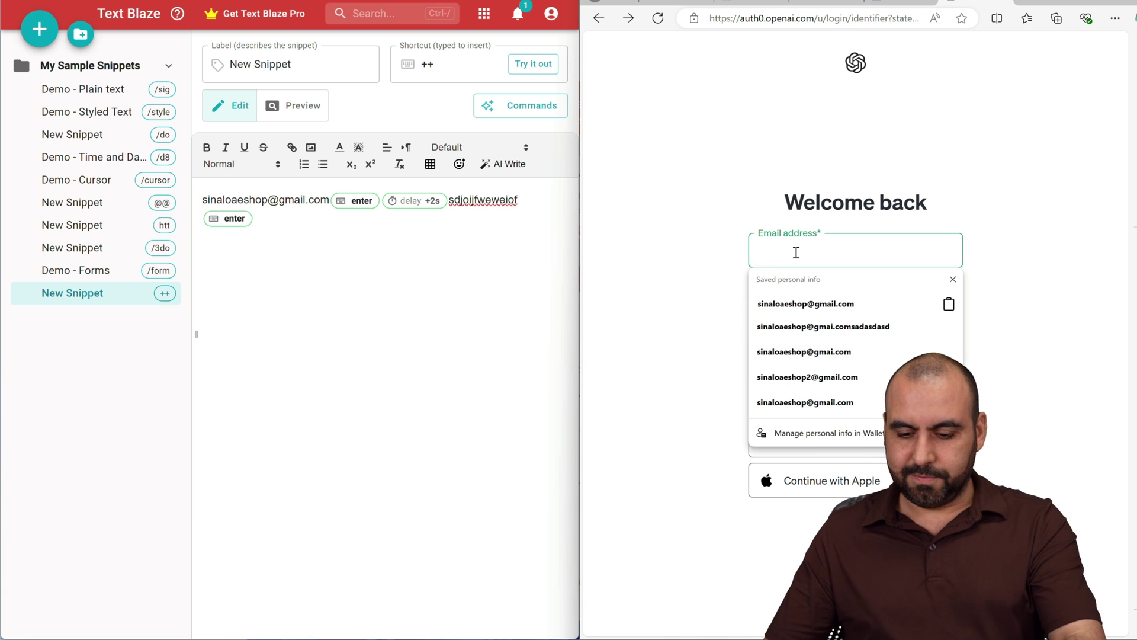
type("++")
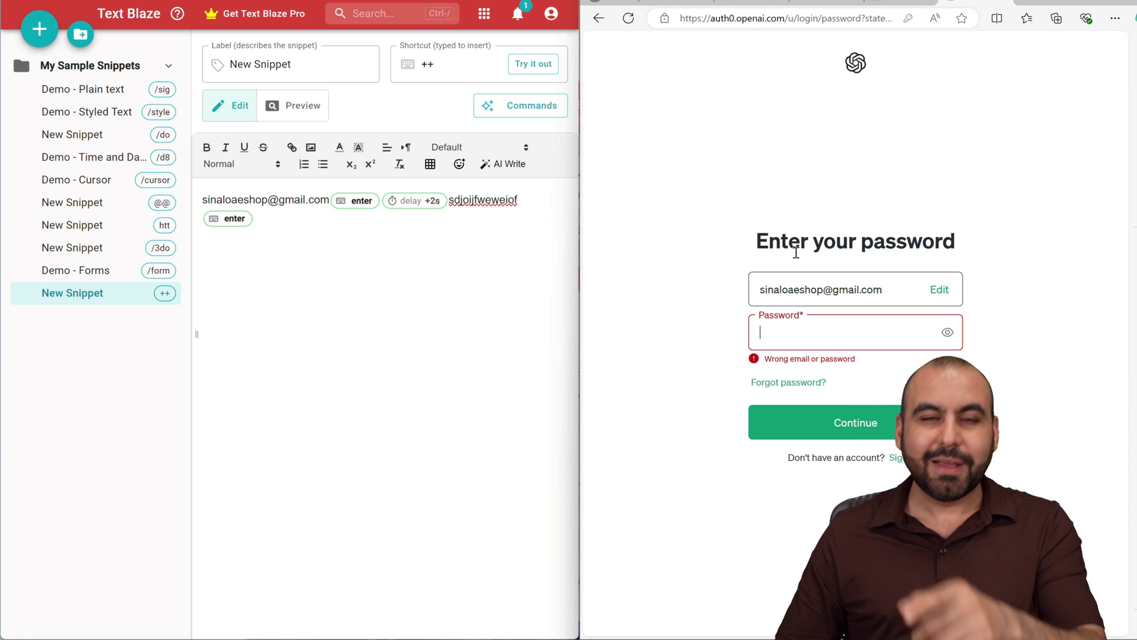
left_click(526, 290)
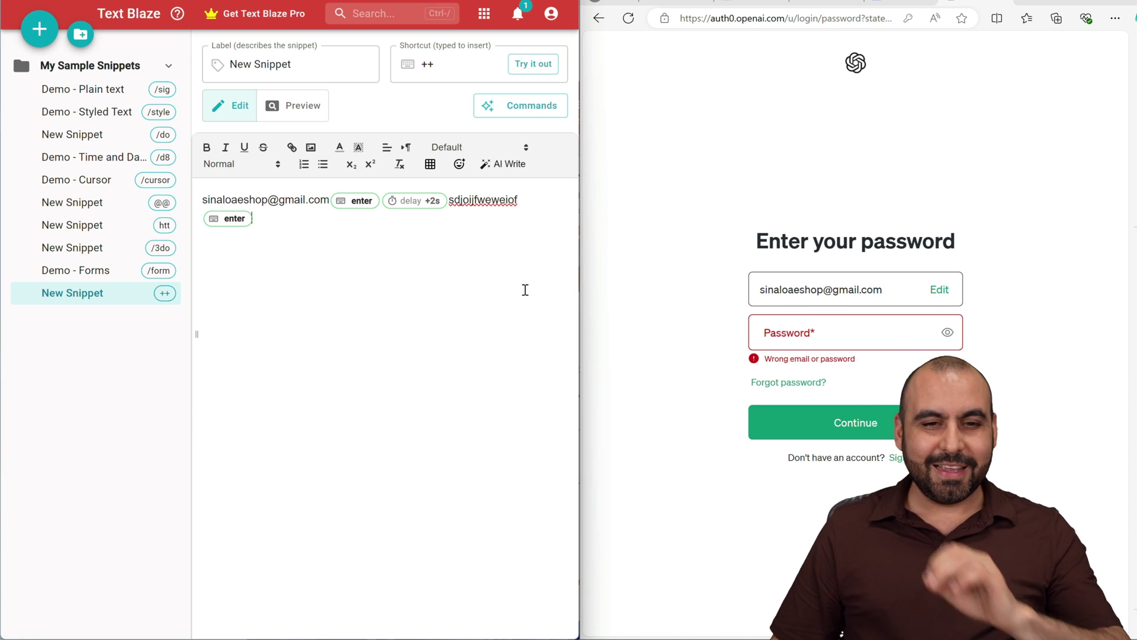
left_click_drag(452, 282, 195, 177)
- Delete the snippet body, then preview the Formula command and dismiss it without inserting
key("BackSpace")
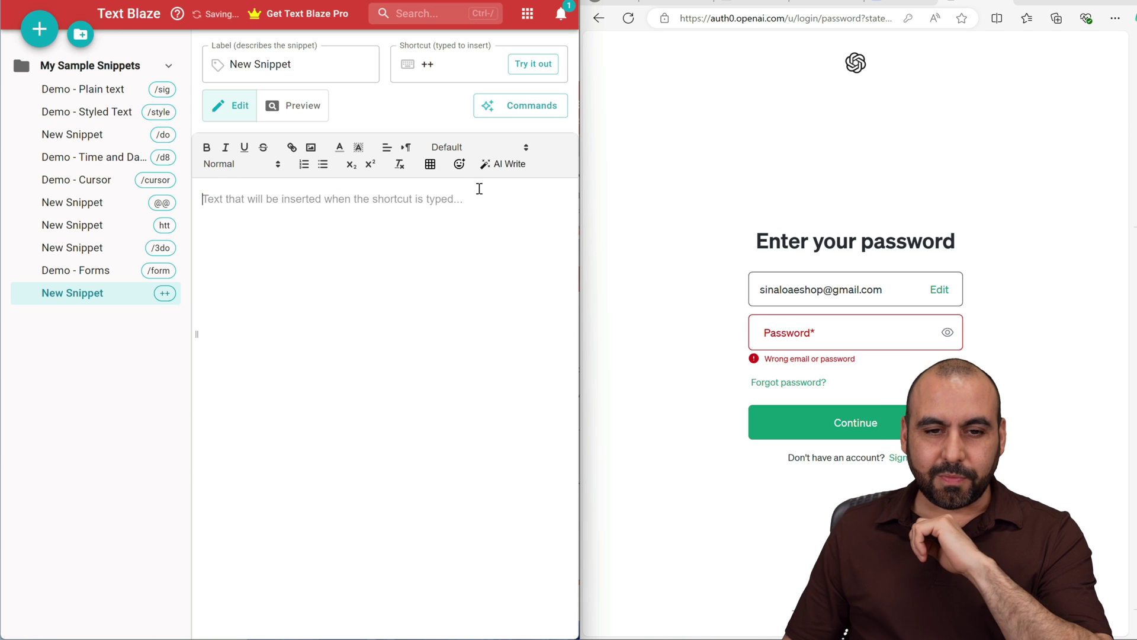
left_click(505, 118)
scroll(494, 503, "down", 1)
scroll(495, 502, "down", 5)
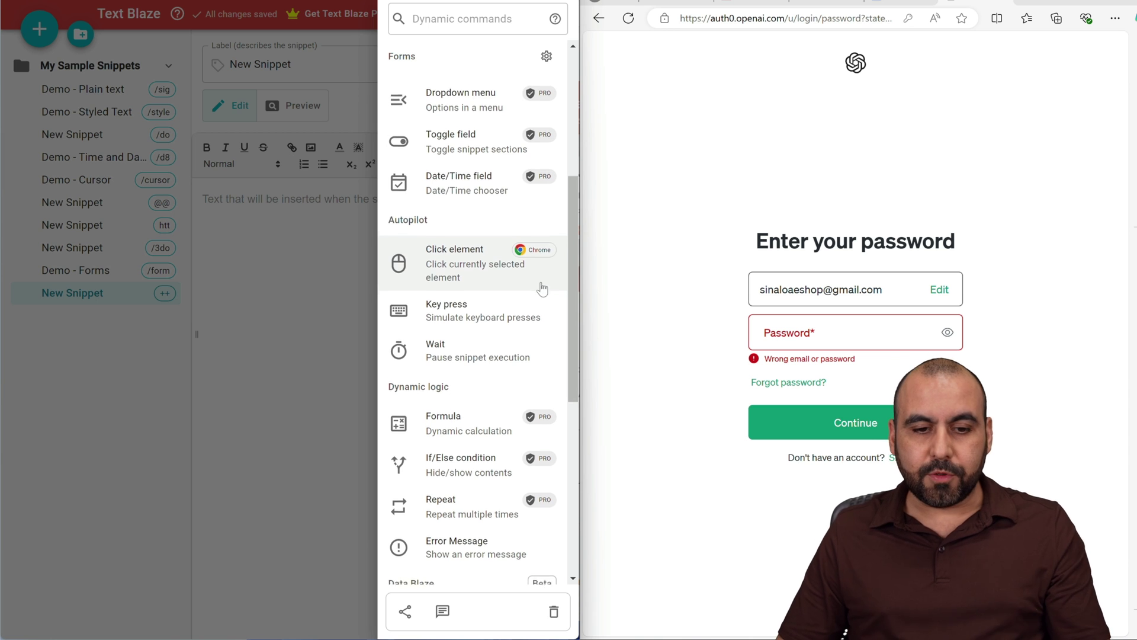
scroll(516, 314, "down", 5)
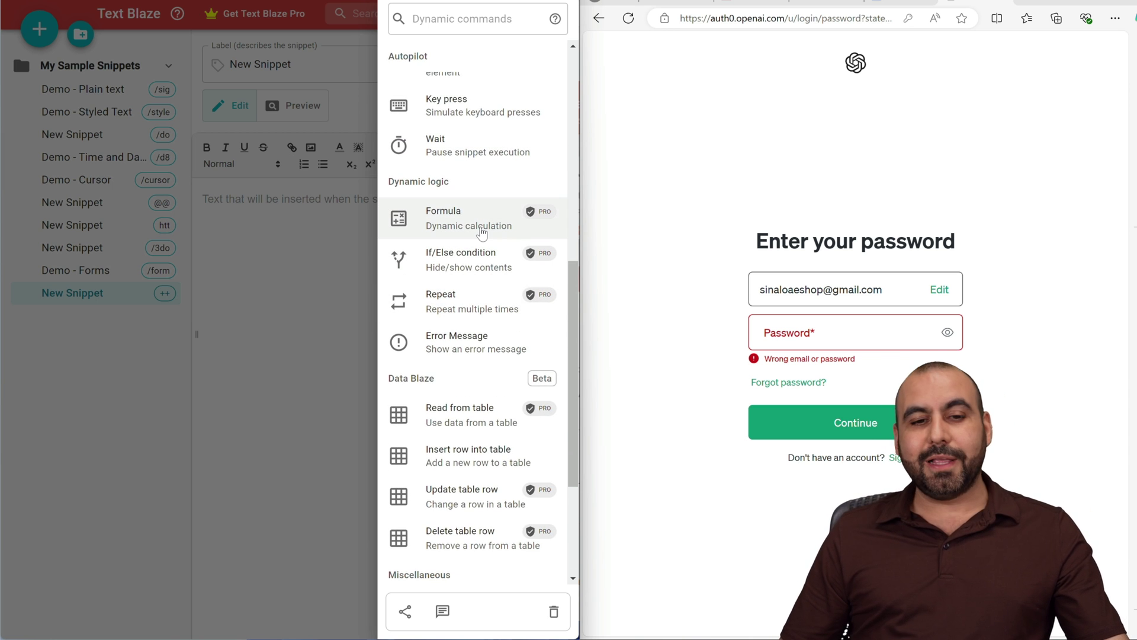
left_click(481, 228)
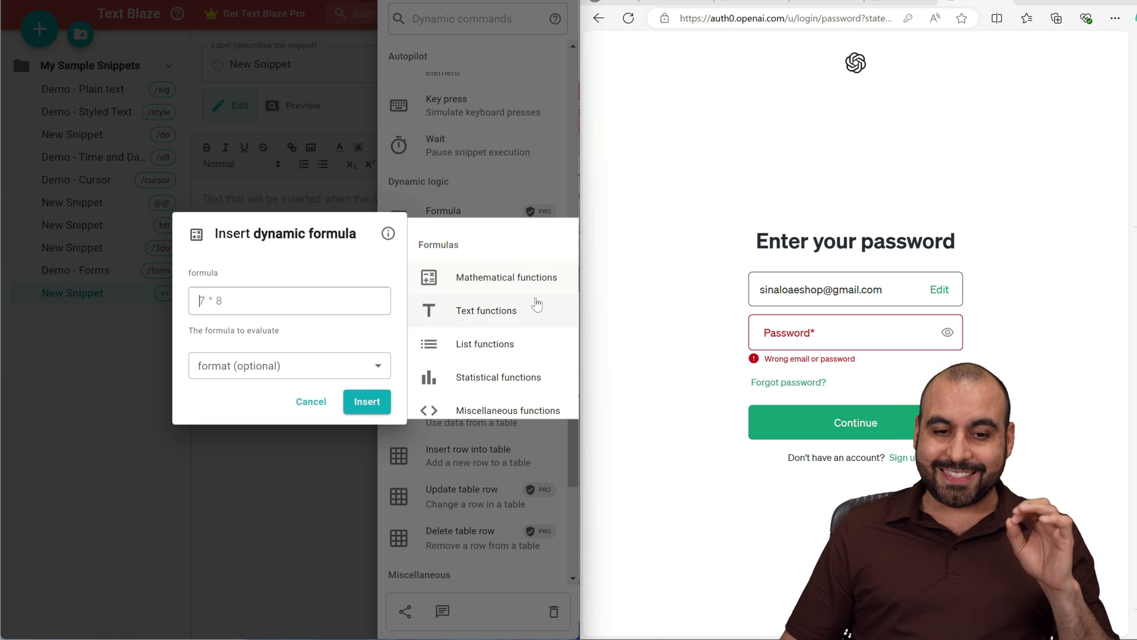
scroll(536, 308, "down", 1)
scroll(537, 307, "down", 2)
scroll(536, 304, "down", 1)
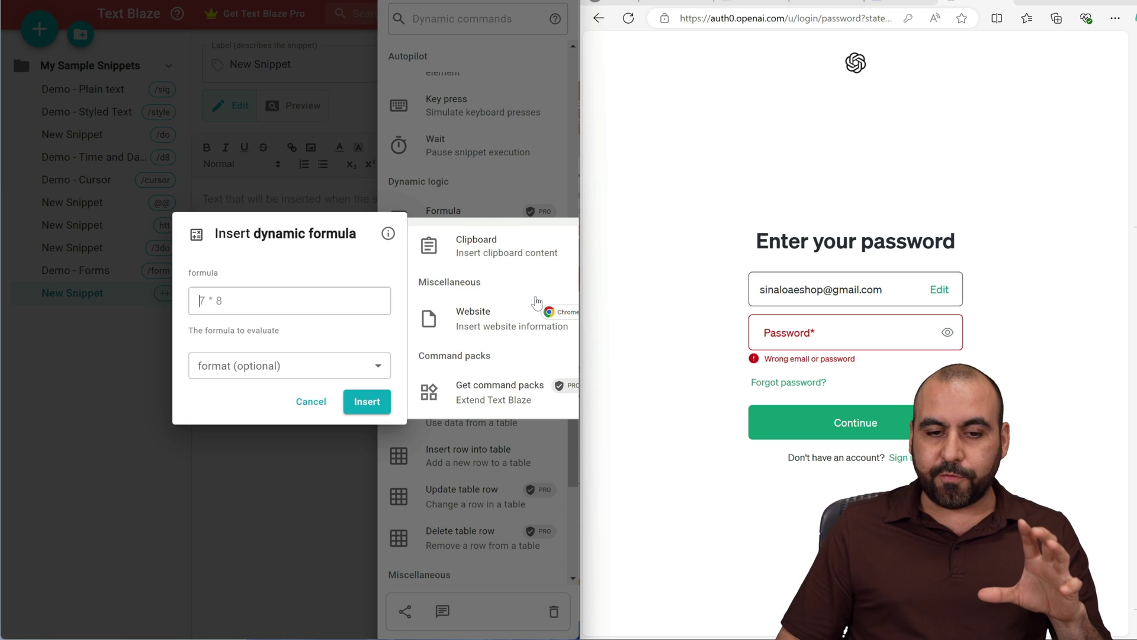
scroll(537, 303, "up", 4)
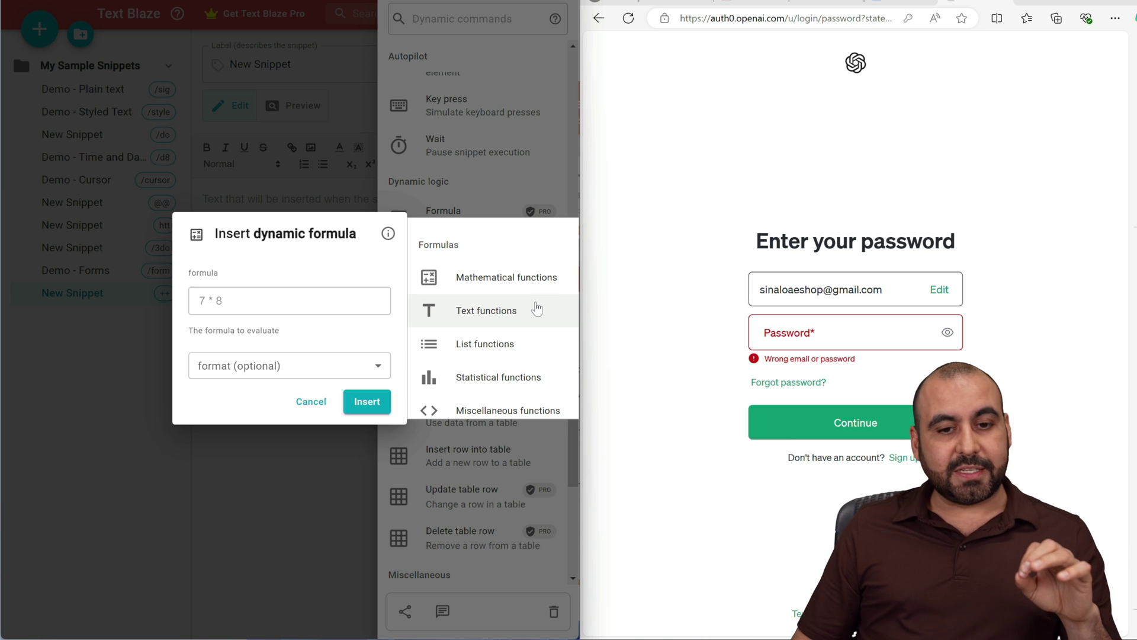
left_click(499, 197)
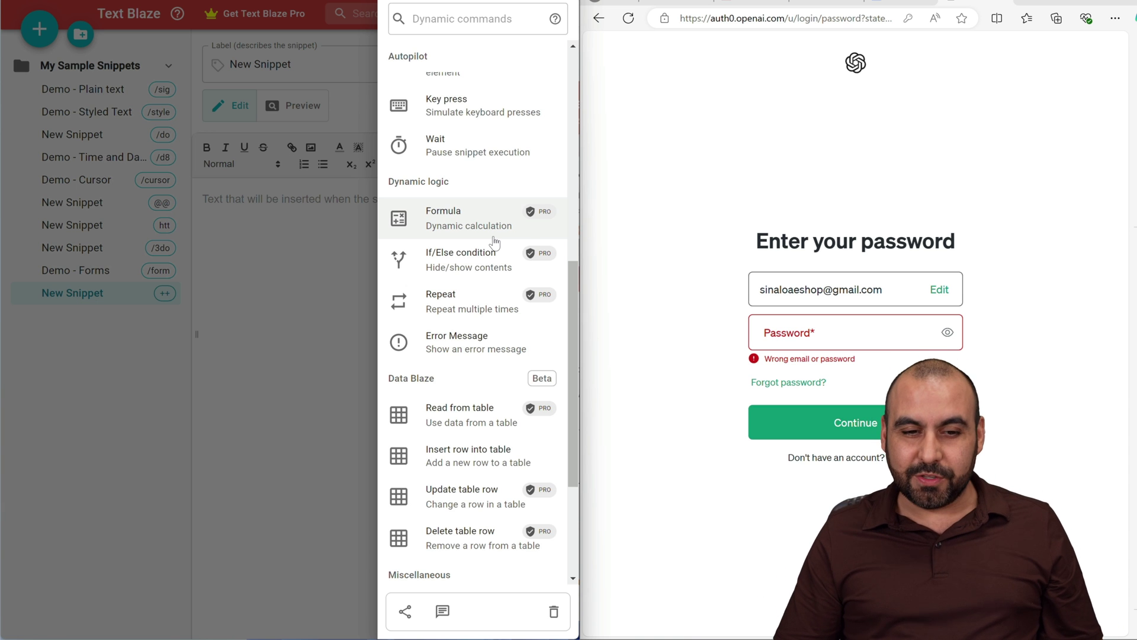
left_click(486, 272)
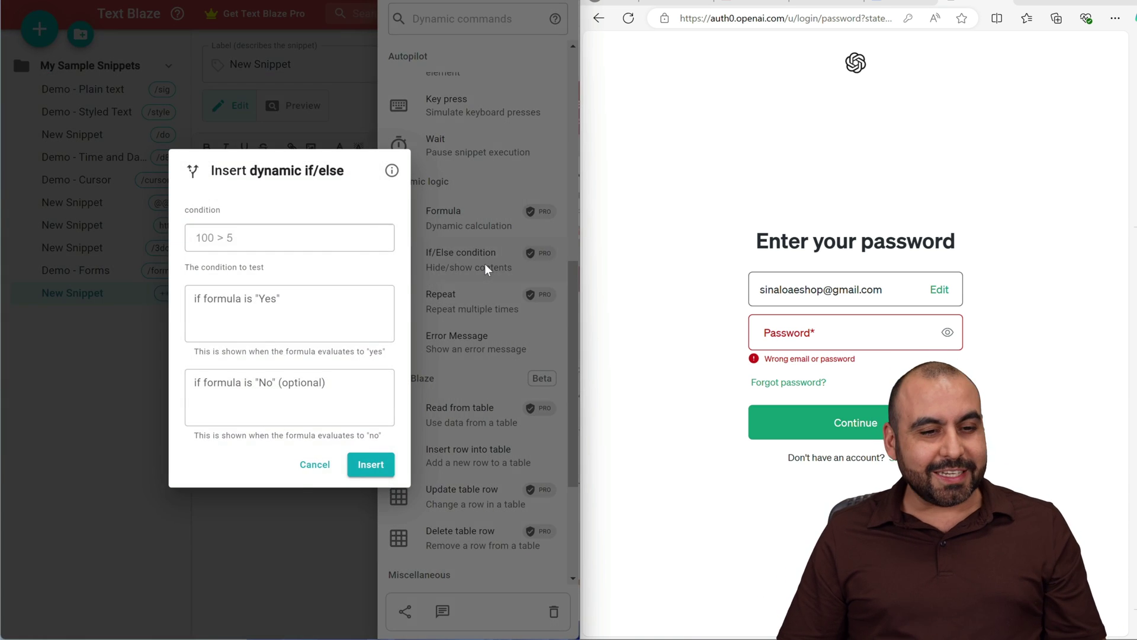
left_click(318, 243)
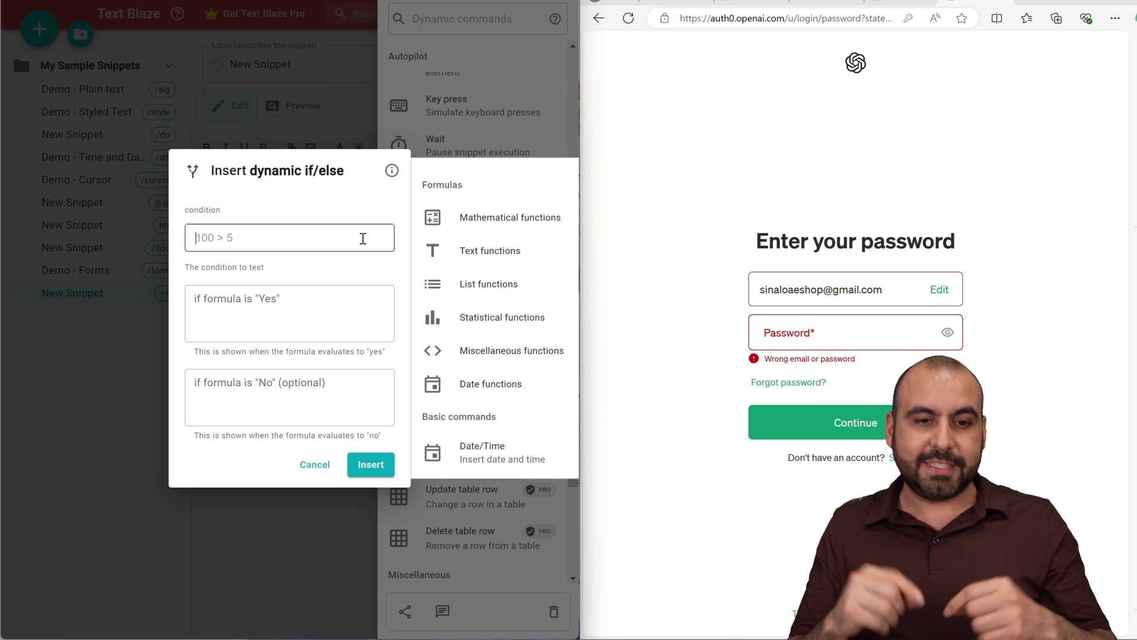
left_click(514, 126)
scroll(470, 407, "down", 2)
scroll(470, 409, "down", 1)
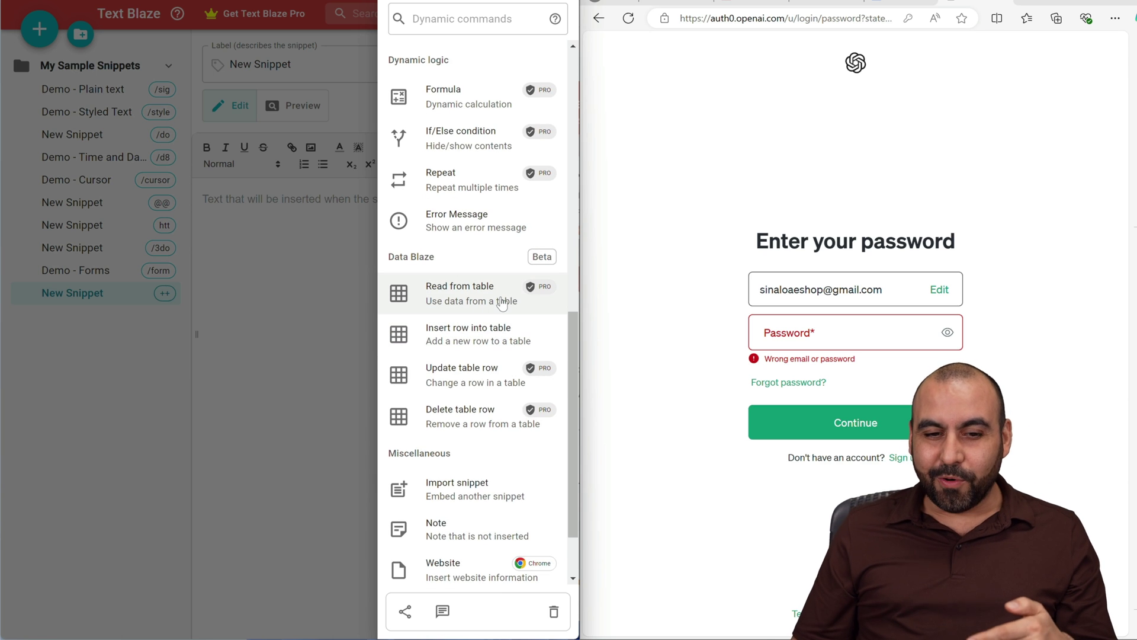
scroll(509, 309, "down", 1)
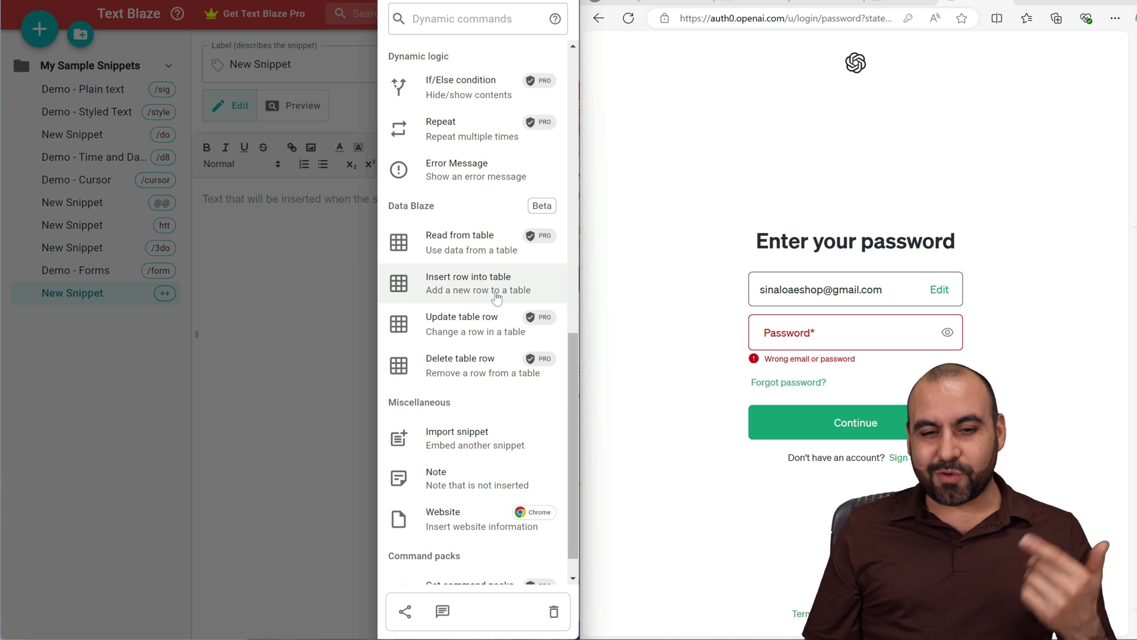
scroll(508, 354, "down", 1)
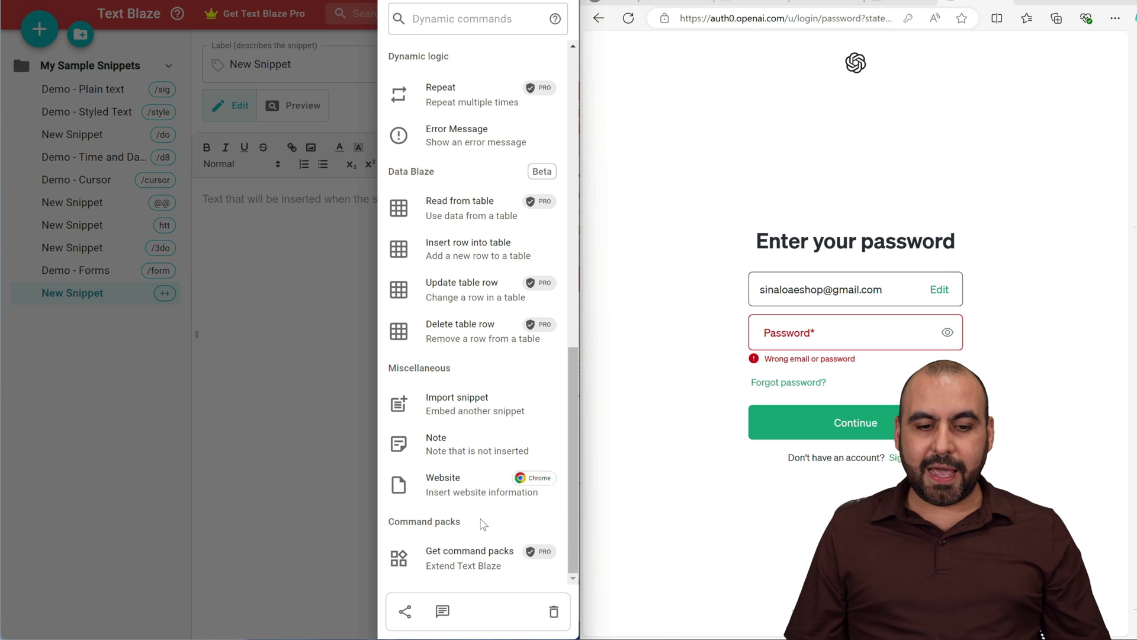
- Browse the Command Packs page and read the Chrome-only Gmail pack details
left_click(474, 557)
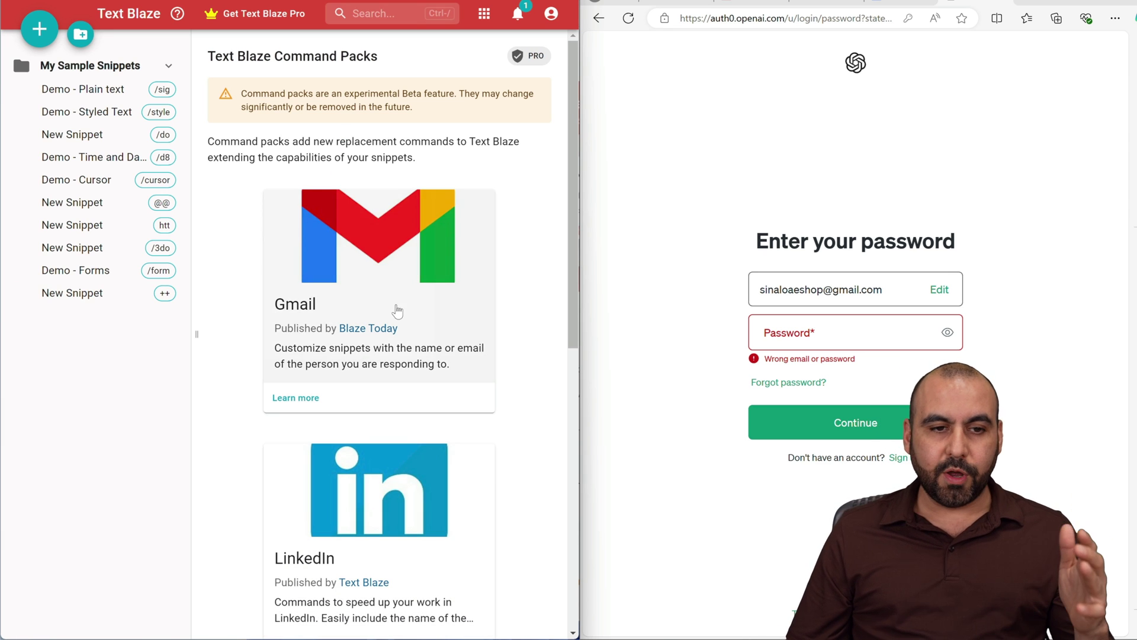
scroll(394, 315, "down", 8)
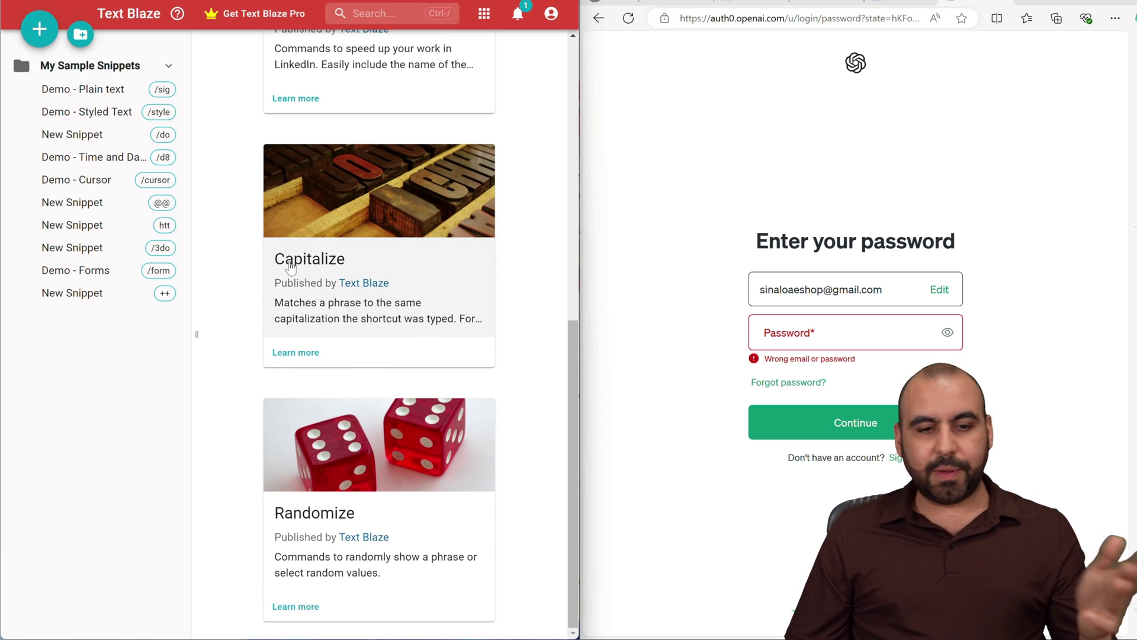
scroll(355, 453, "up", 10)
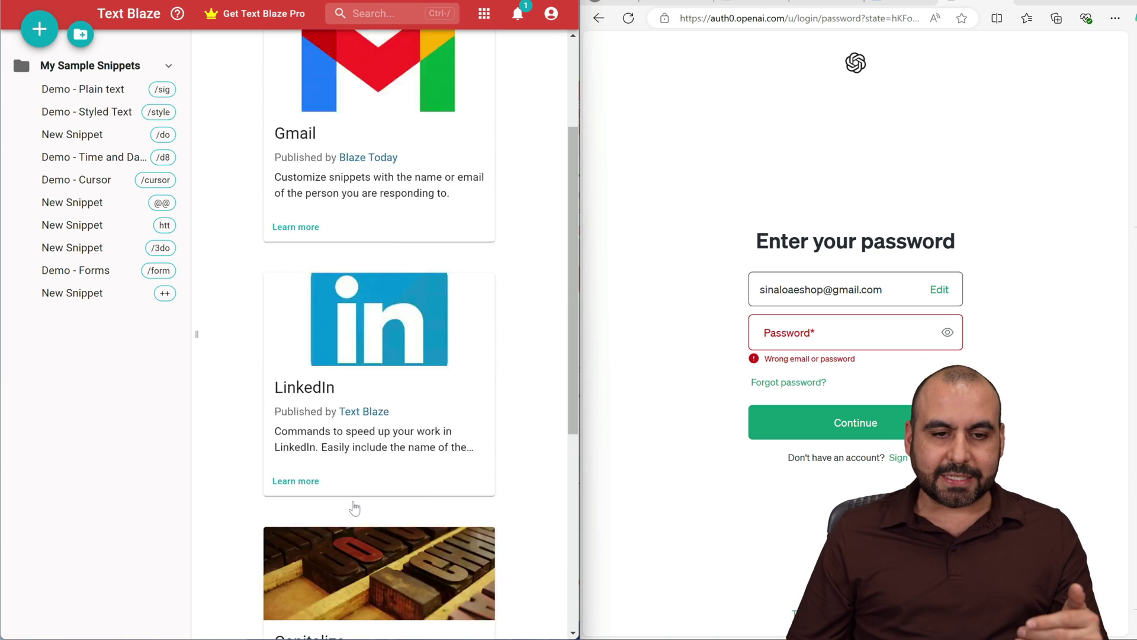
left_click(382, 247)
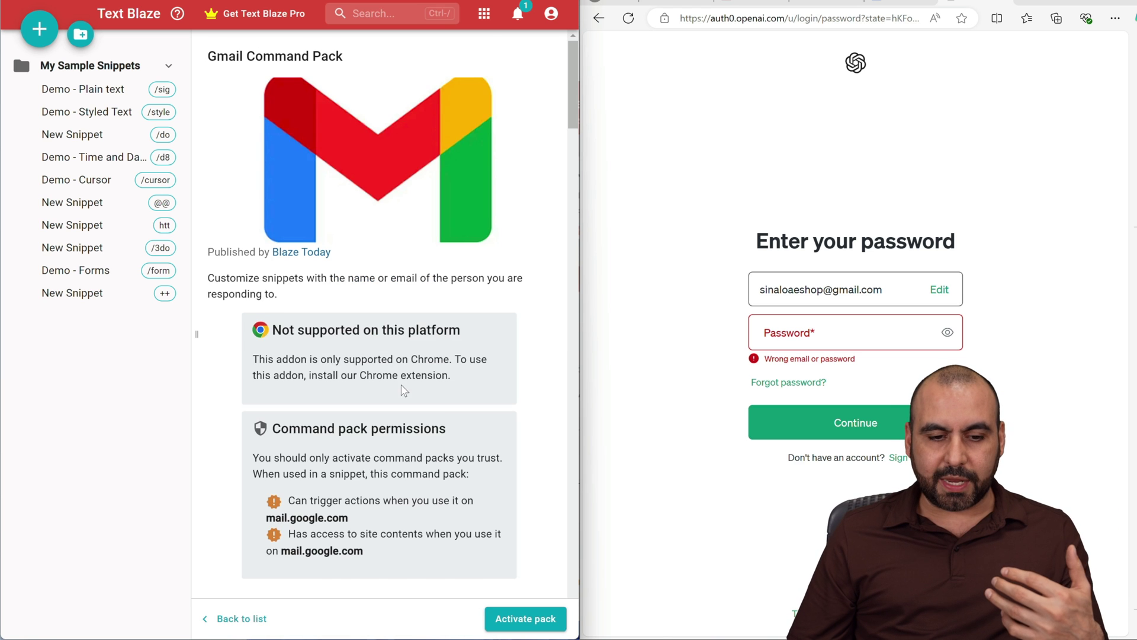
scroll(401, 391, "down", 10)
scroll(401, 390, "down", 15)
scroll(402, 391, "down", 4)
scroll(379, 344, "up", 20)
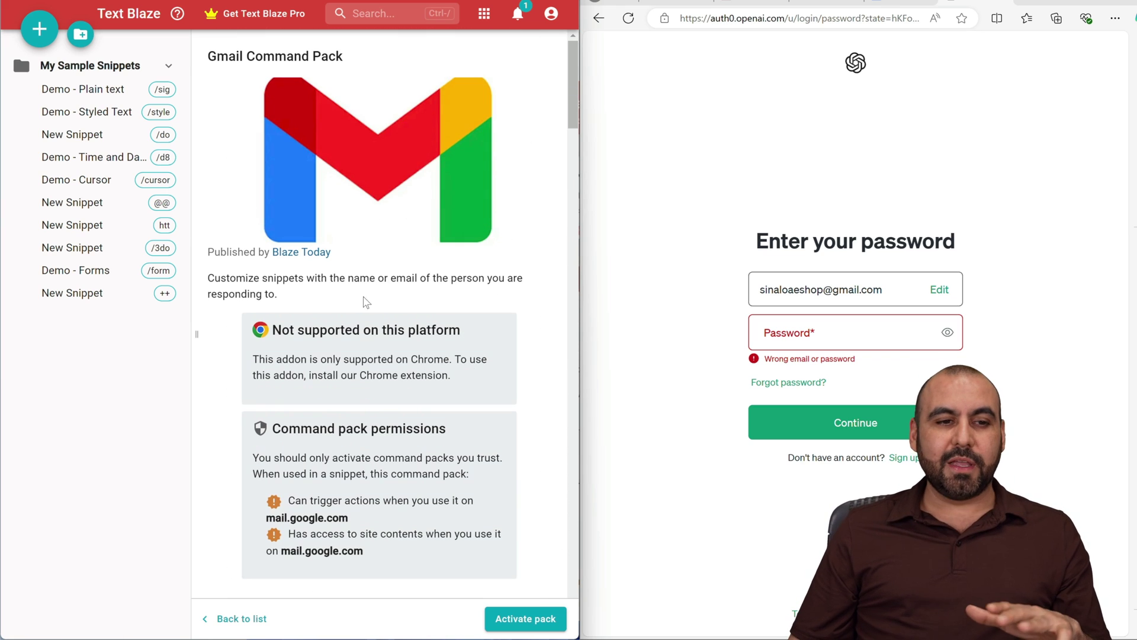